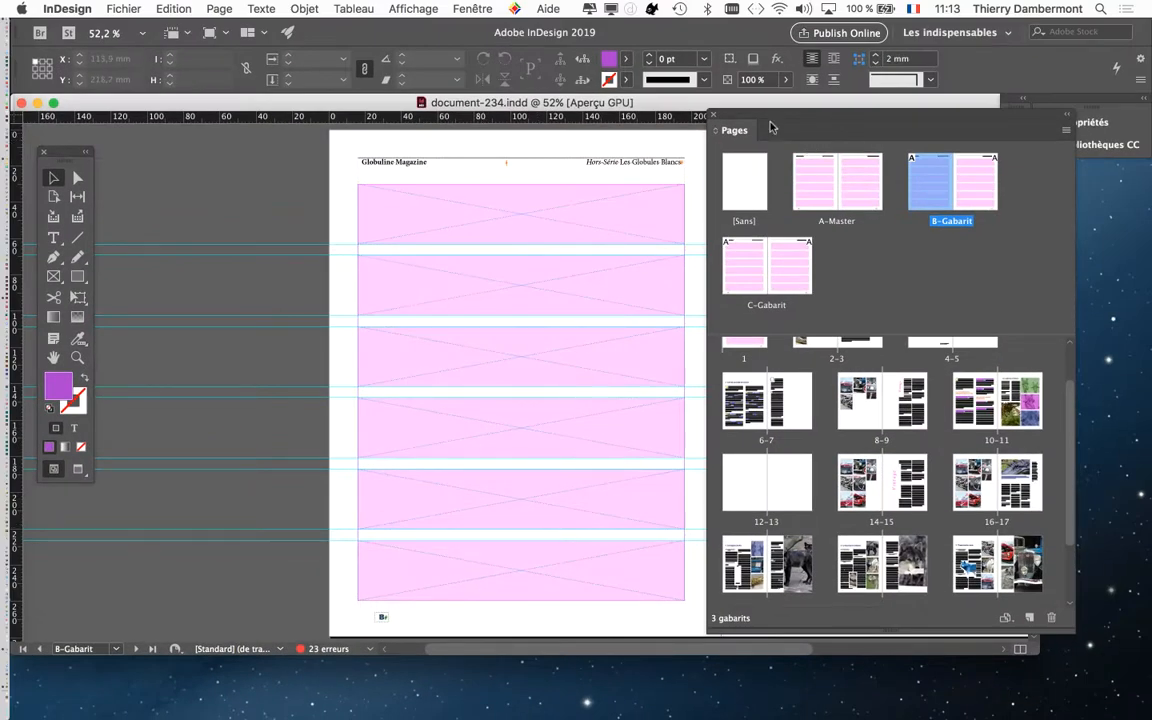
# Step: Release the topmost image frame on the left page of the B-Gabarit master from its parent master
pyautogui.moveTo(762, 112); pyautogui.dragTo(900, 119)
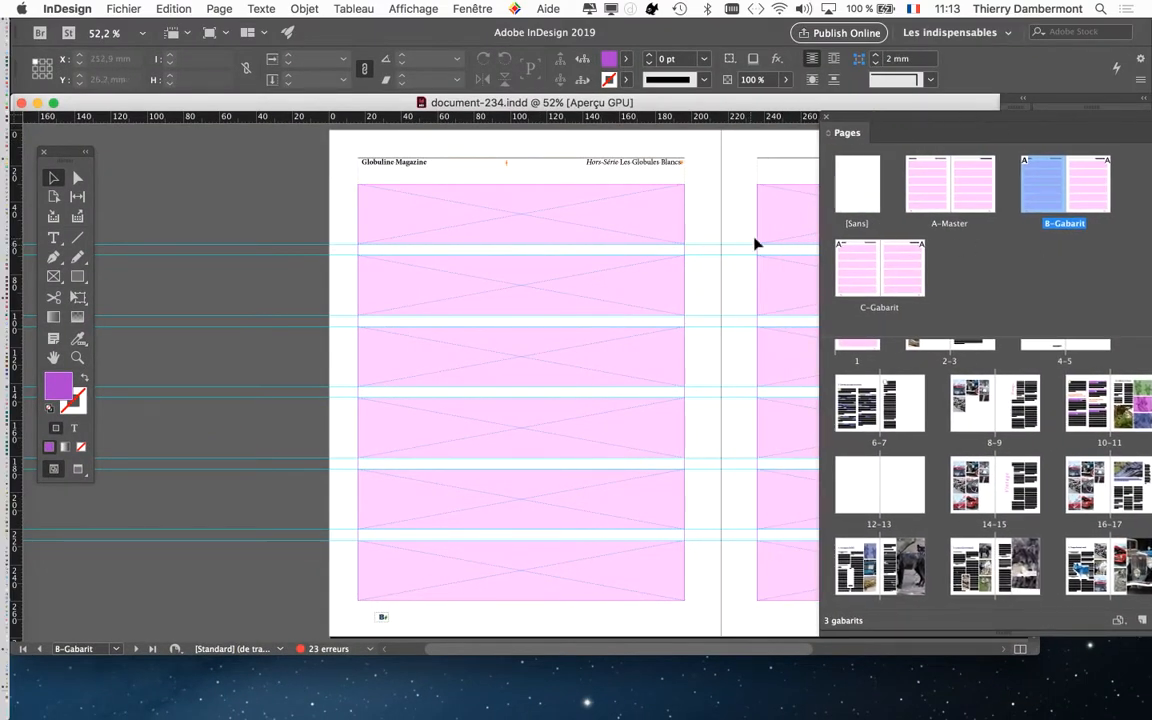
pyautogui.moveTo(564, 298); pyautogui.dragTo(387, 291)
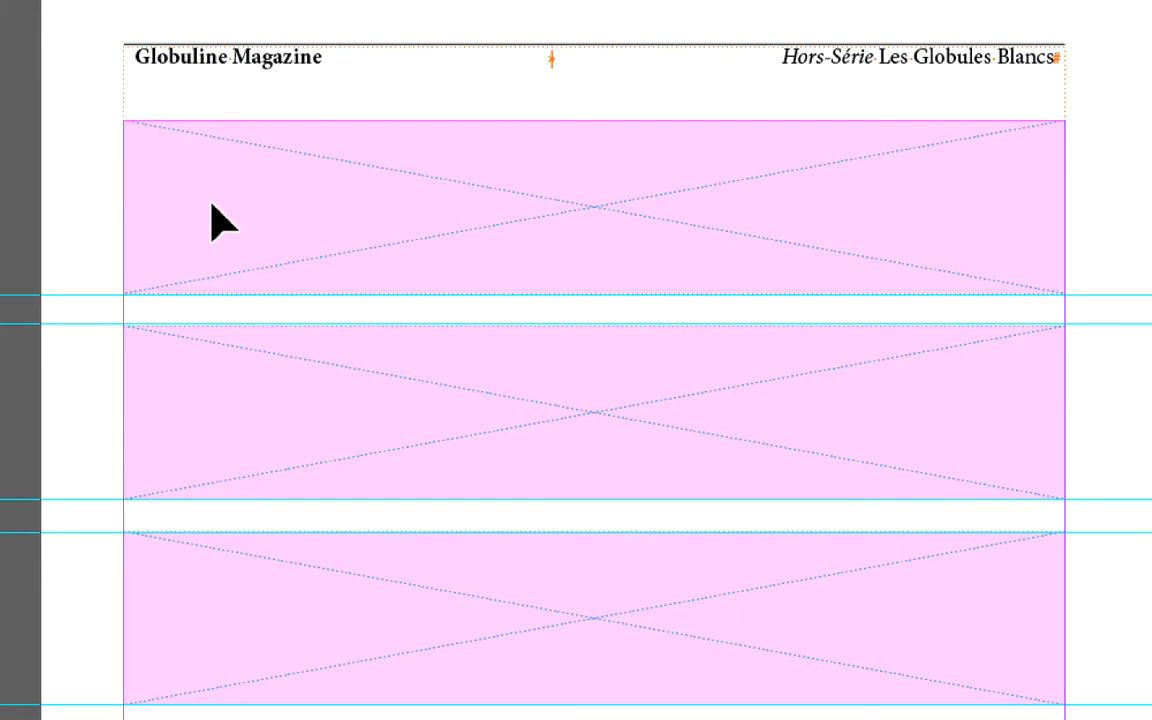
pyautogui.click(212, 206)
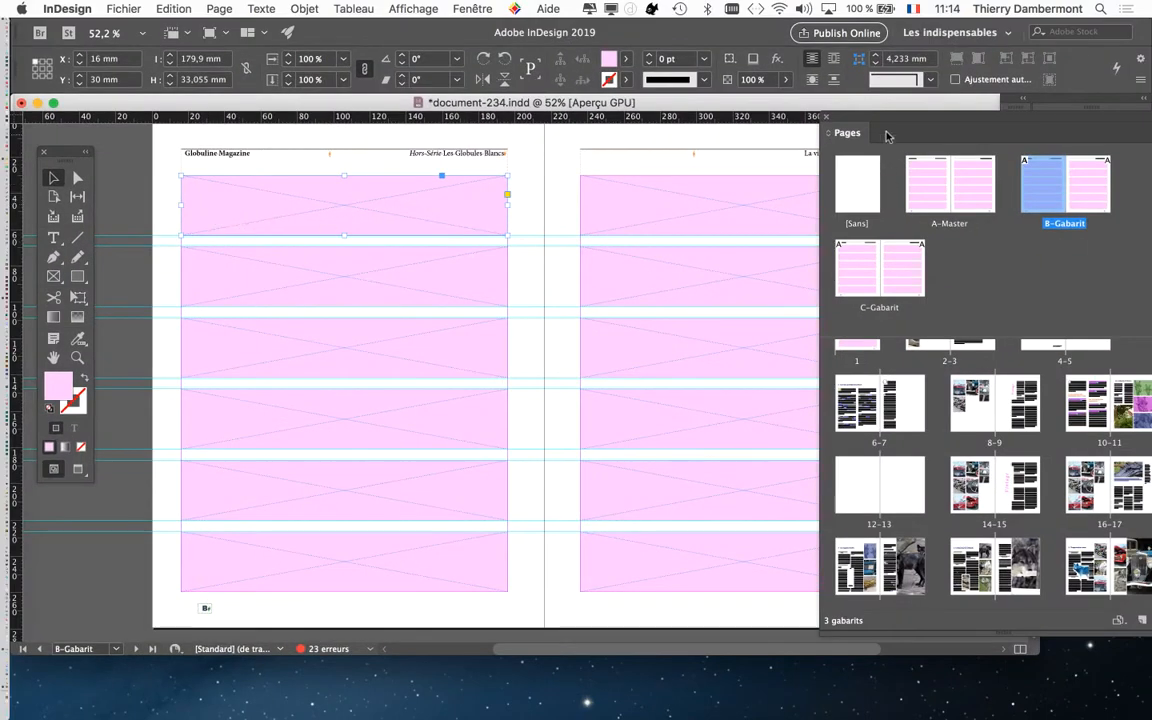
# Step: Select both pages of the B-Gabarit spread and release all of its master items
pyautogui.moveTo(803, 108); pyautogui.dragTo(763, 218)
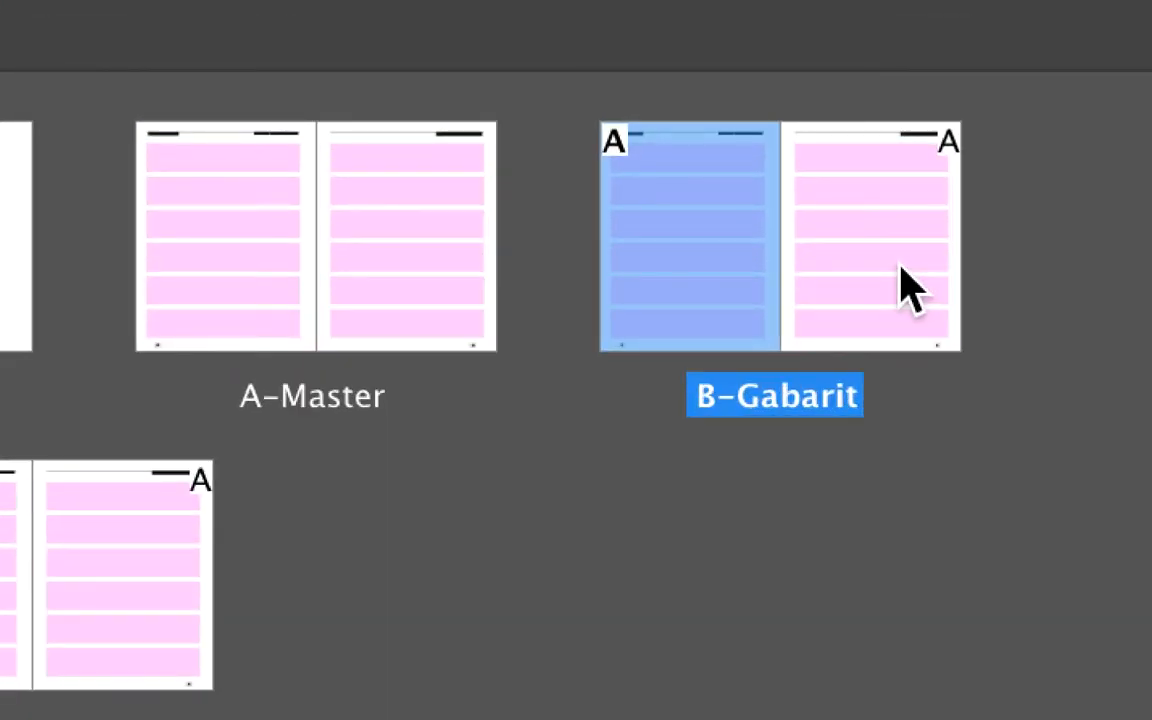
pyautogui.keyDown('shift'); pyautogui.click(905, 288); pyautogui.keyUp('shift')
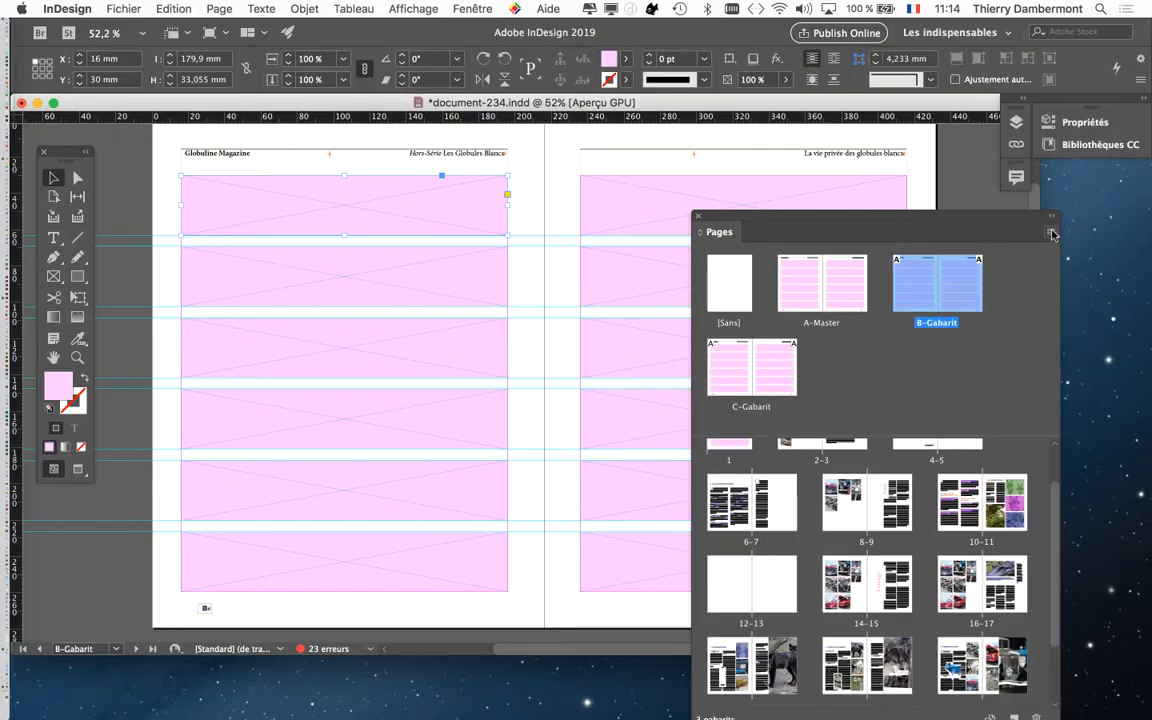
pyautogui.click(1051, 231)
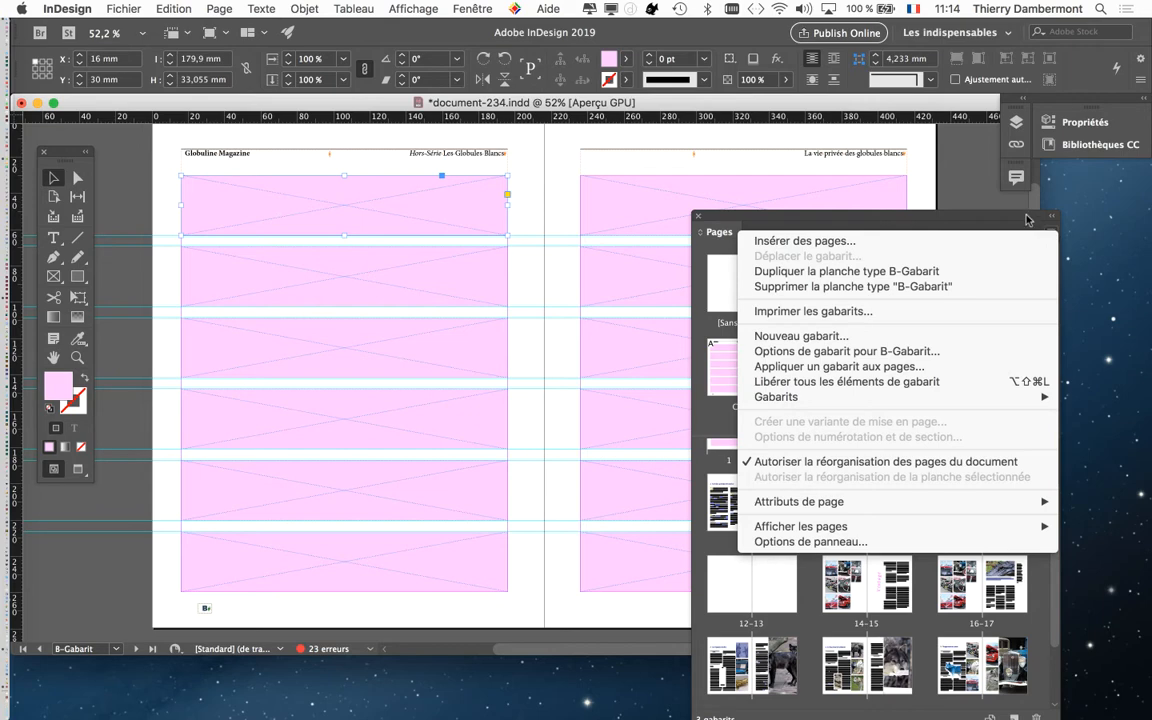
pyautogui.click(1026, 212)
pyautogui.moveTo(1024, 212); pyautogui.dragTo(776, 195)
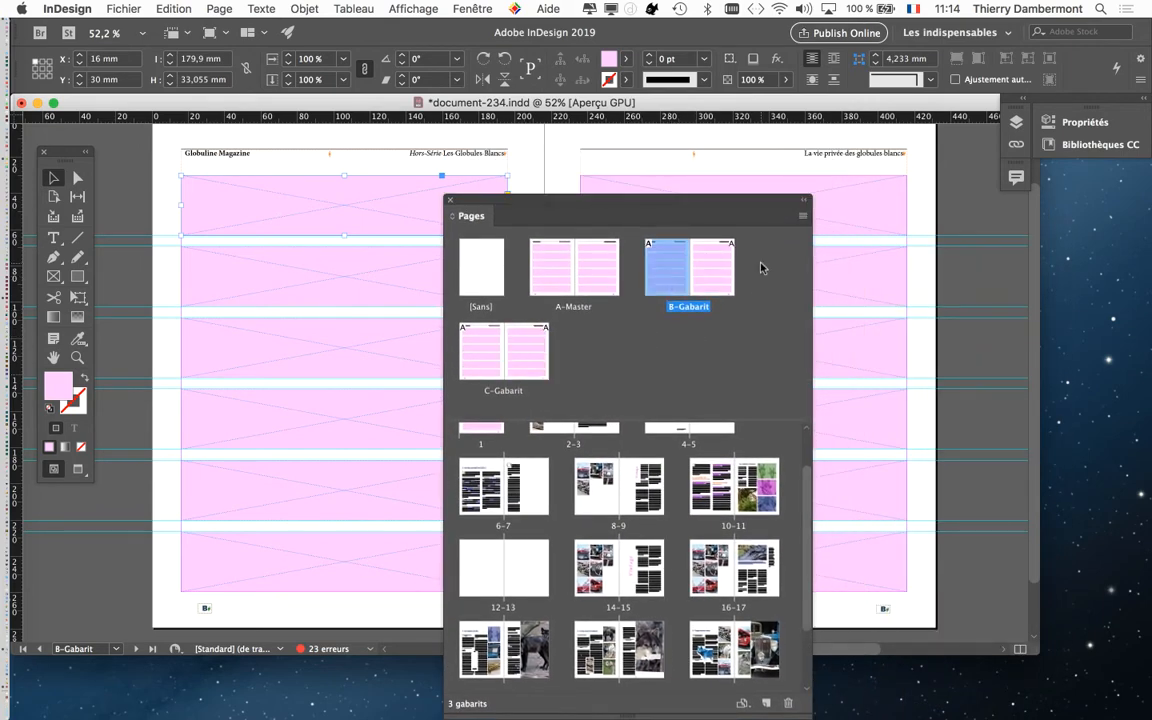
pyautogui.click(801, 217)
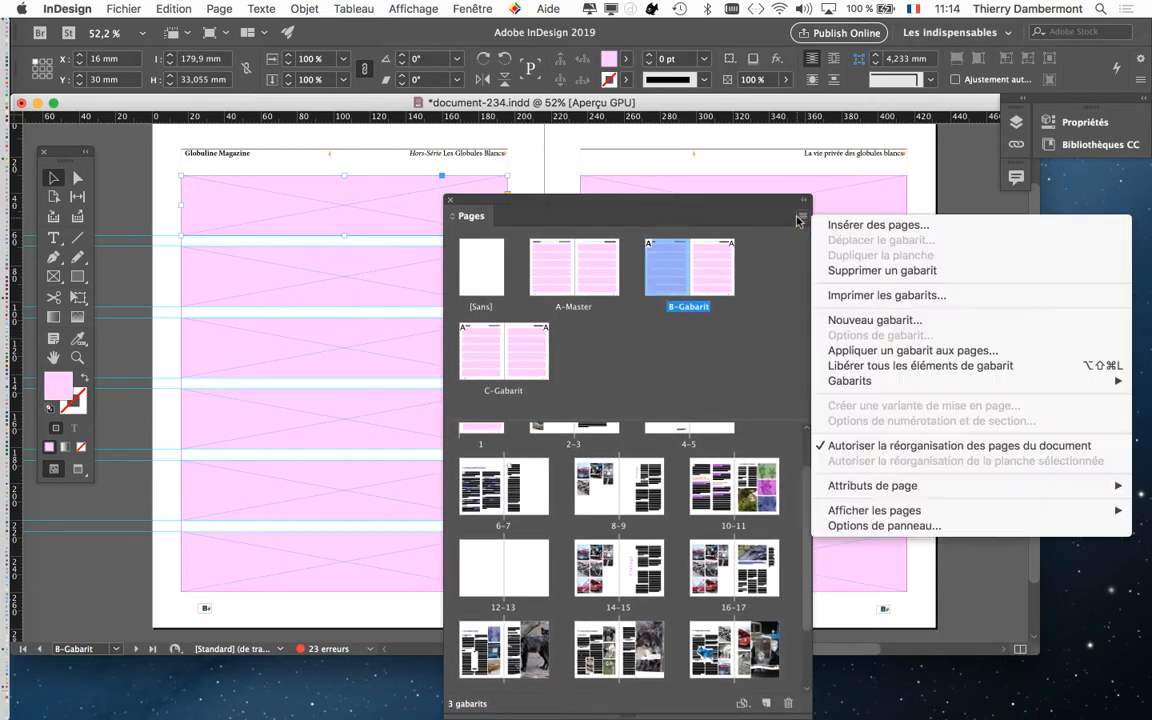
pyautogui.click(697, 294)
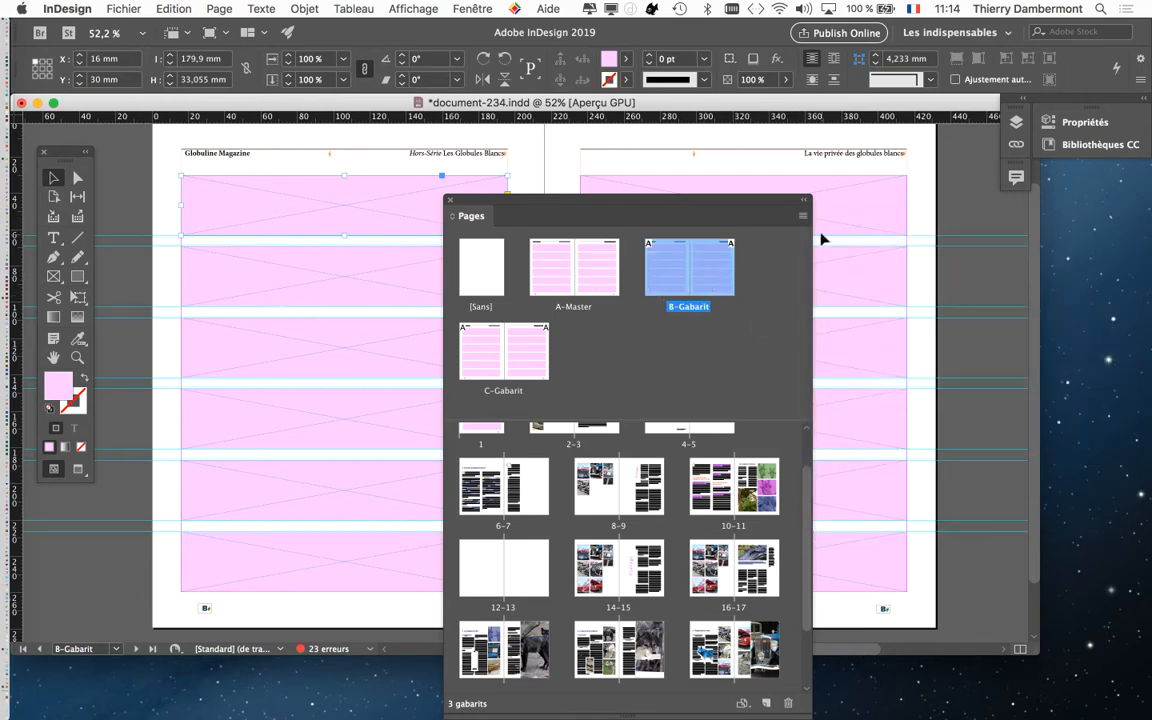
pyautogui.click(801, 216)
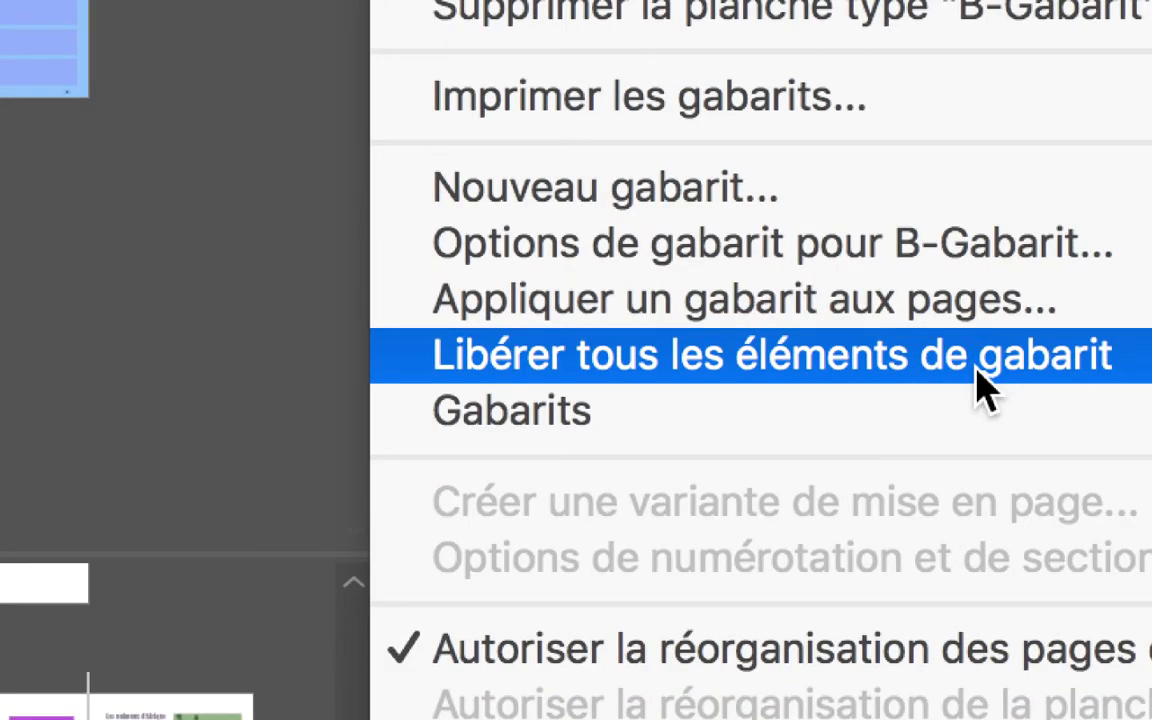
pyautogui.click(985, 388)
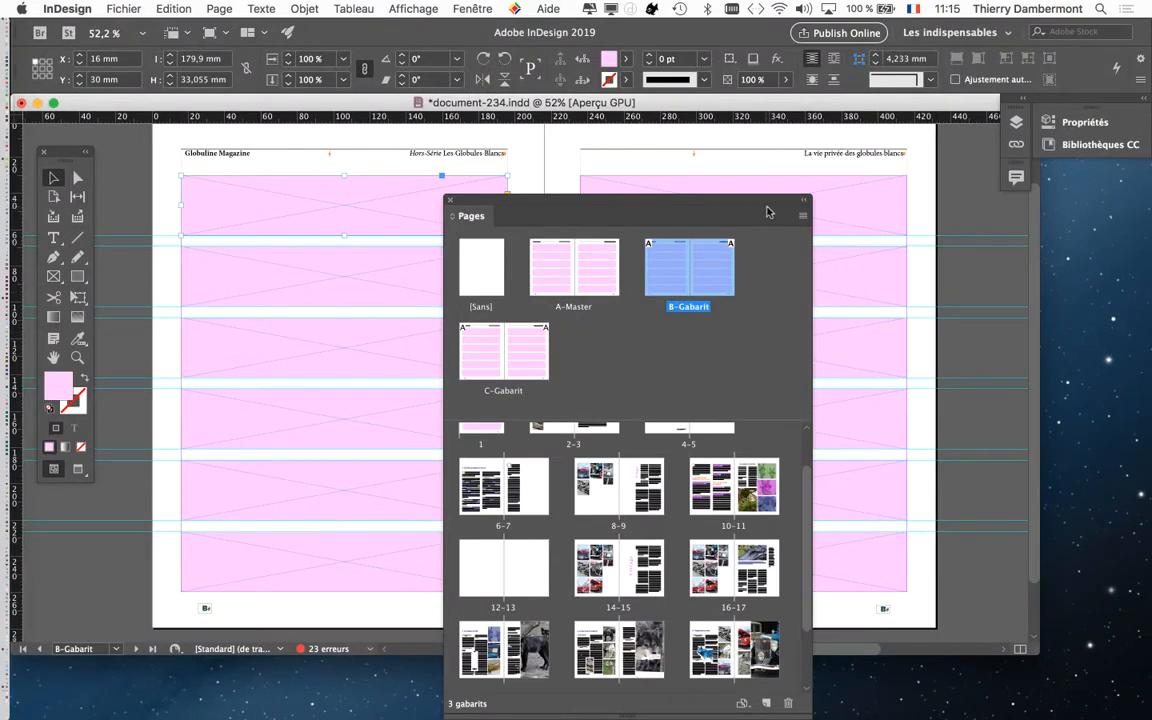
# Step: Test individual pink frames and the header on the B-Gabarit spread to check which items can be selected
pyautogui.moveTo(766, 209); pyautogui.dragTo(690, 192)
pyautogui.click(896, 198)
pyautogui.click(877, 280)
pyautogui.click(867, 358)
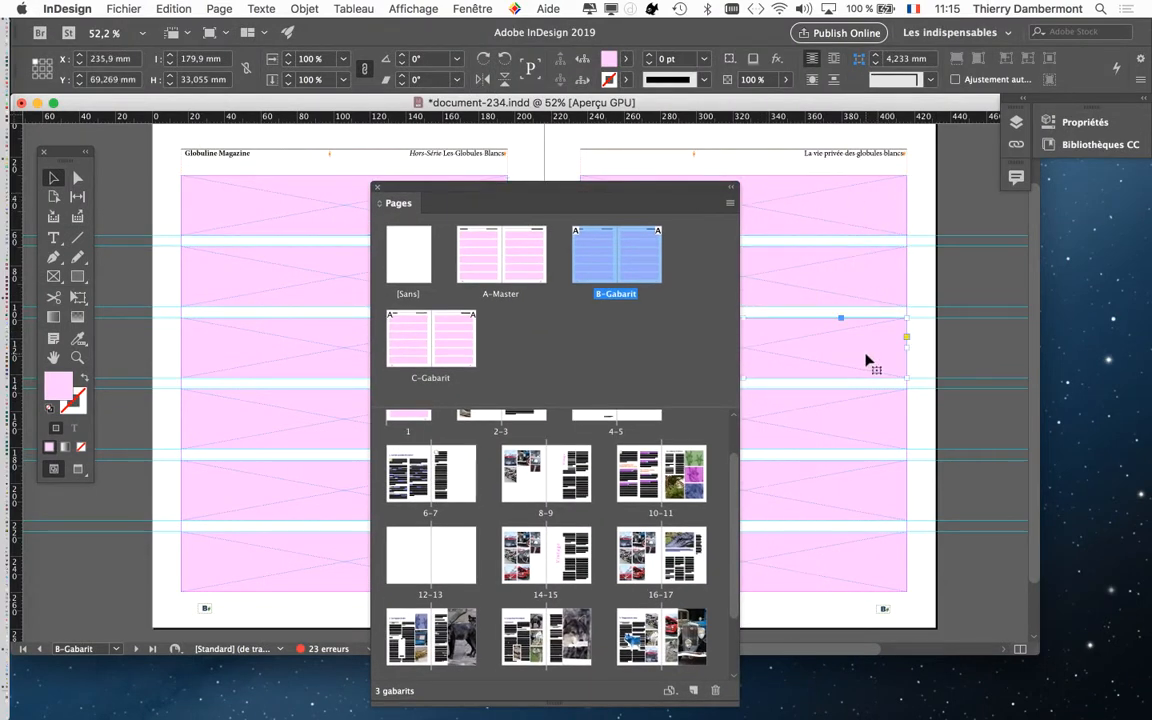
pyautogui.click(851, 445)
pyautogui.click(851, 500)
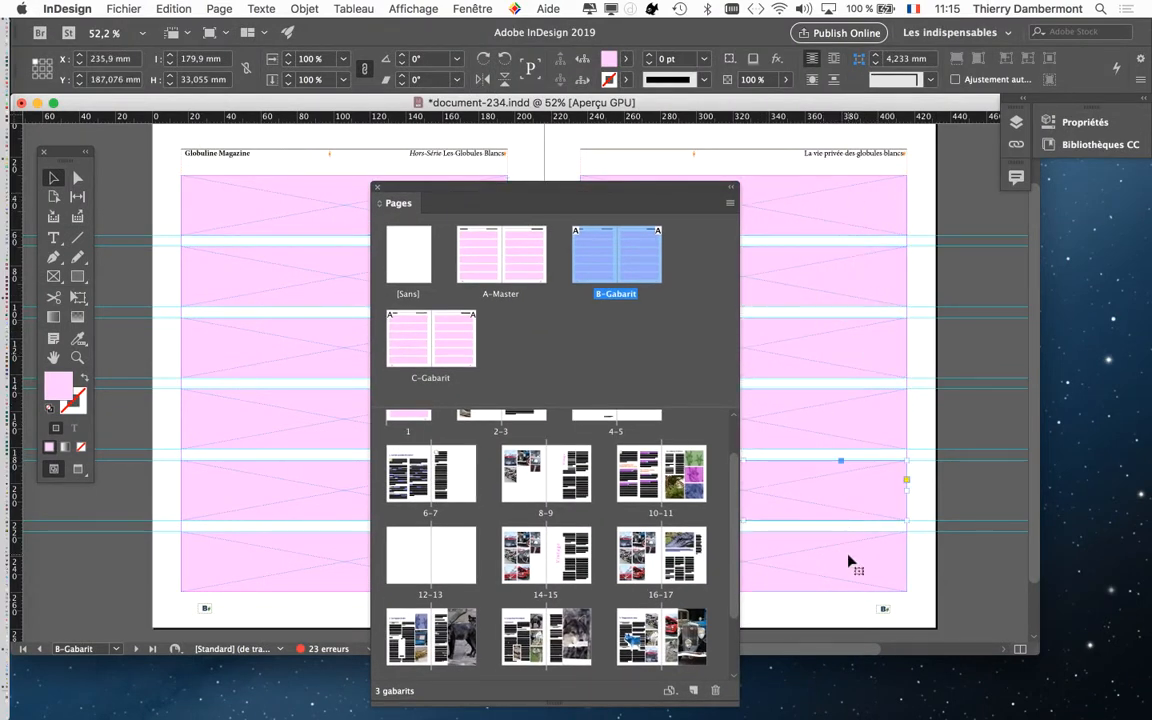
pyautogui.click(850, 560)
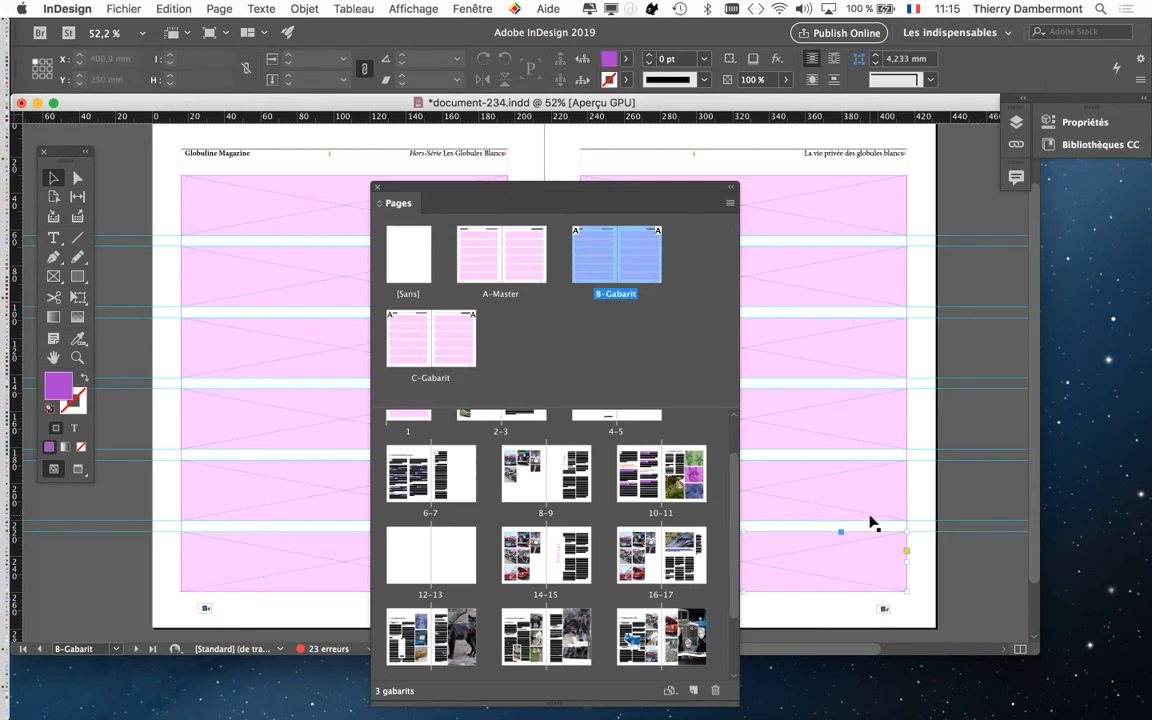
pyautogui.click(870, 504)
pyautogui.click(868, 358)
pyautogui.click(867, 280)
pyautogui.click(869, 202)
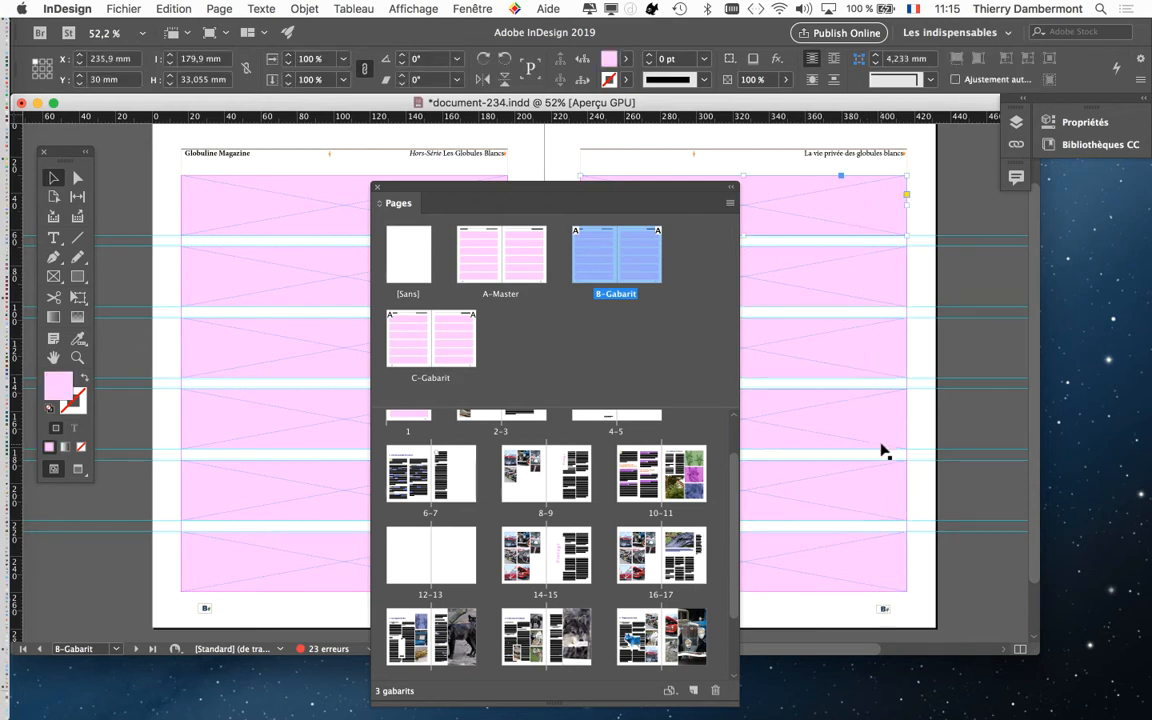
pyautogui.moveTo(634, 194); pyautogui.dragTo(631, 318)
pyautogui.click(857, 158)
pyautogui.click(455, 275)
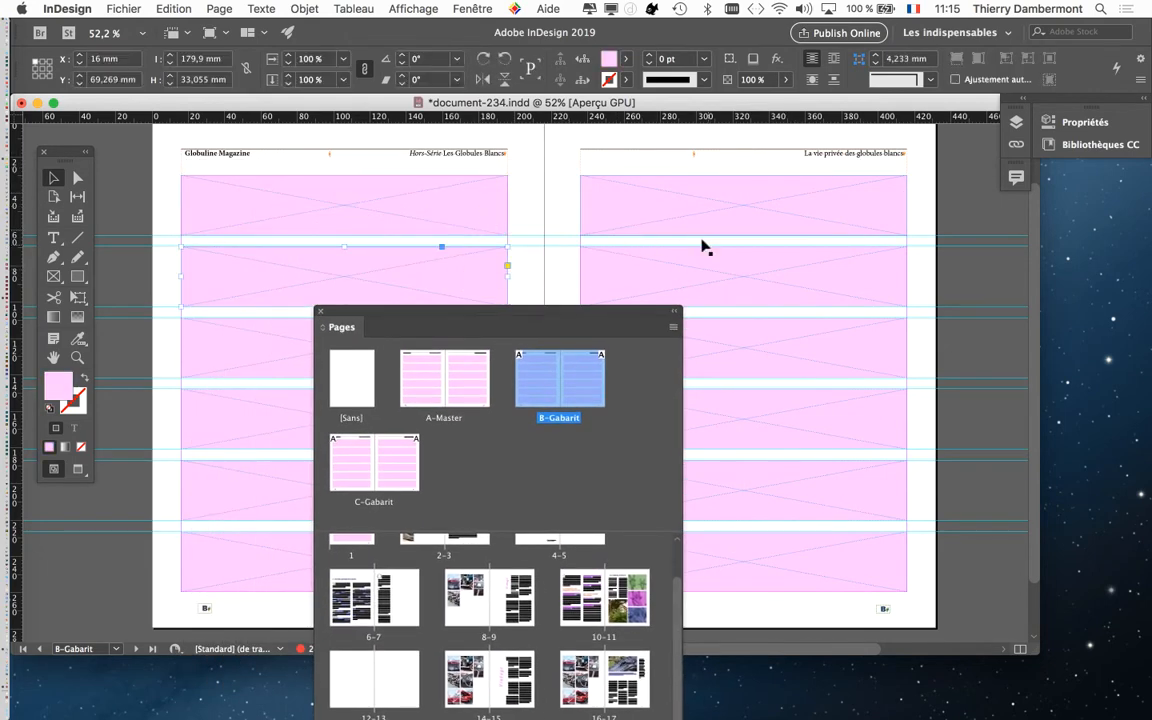
# Step: Try to select the page number frame at the foot of the right B-Gabarit page
pyautogui.moveTo(703, 246); pyautogui.dragTo(797, 563)
pyautogui.moveTo(650, 316); pyautogui.dragTo(686, 556)
pyautogui.scroll(3, 915, 604)
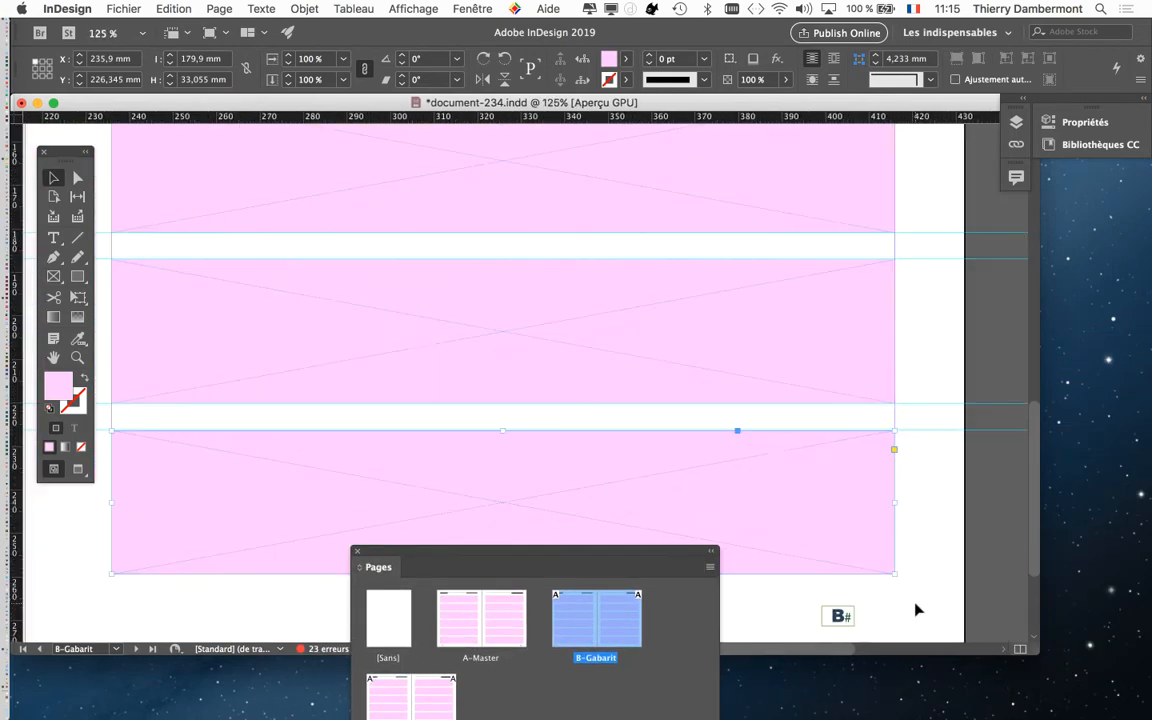
pyautogui.moveTo(833, 543); pyautogui.dragTo(833, 257)
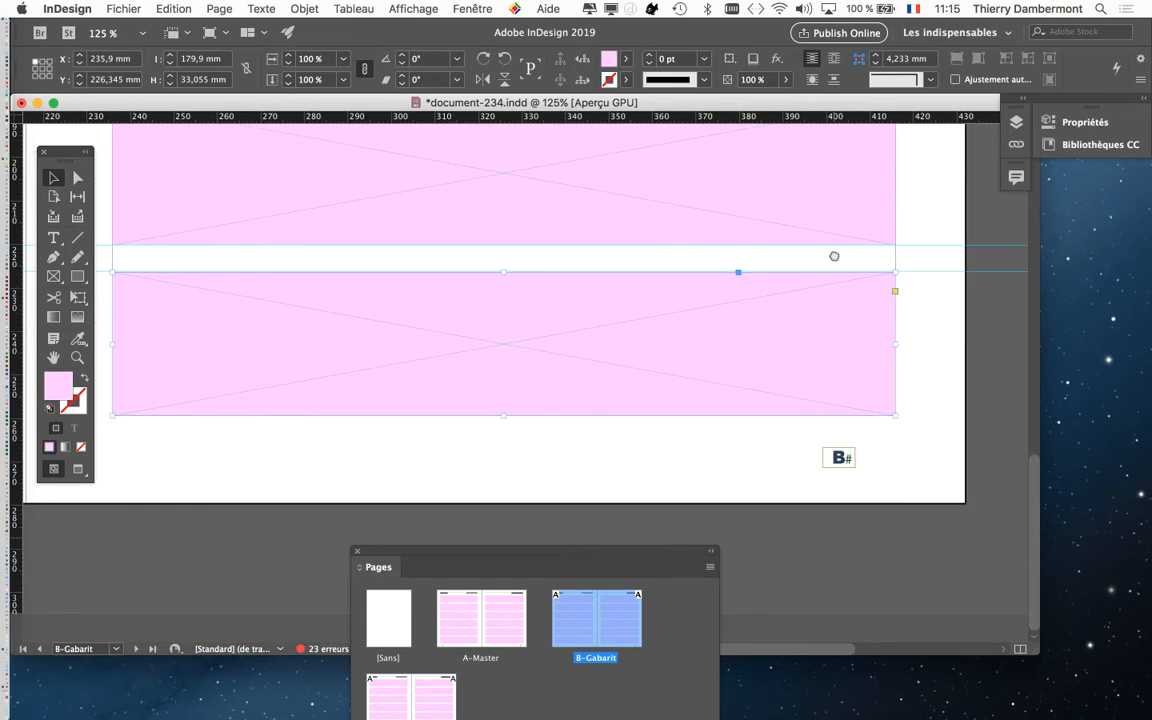
pyautogui.scroll(3, 841, 470)
pyautogui.click(836, 444)
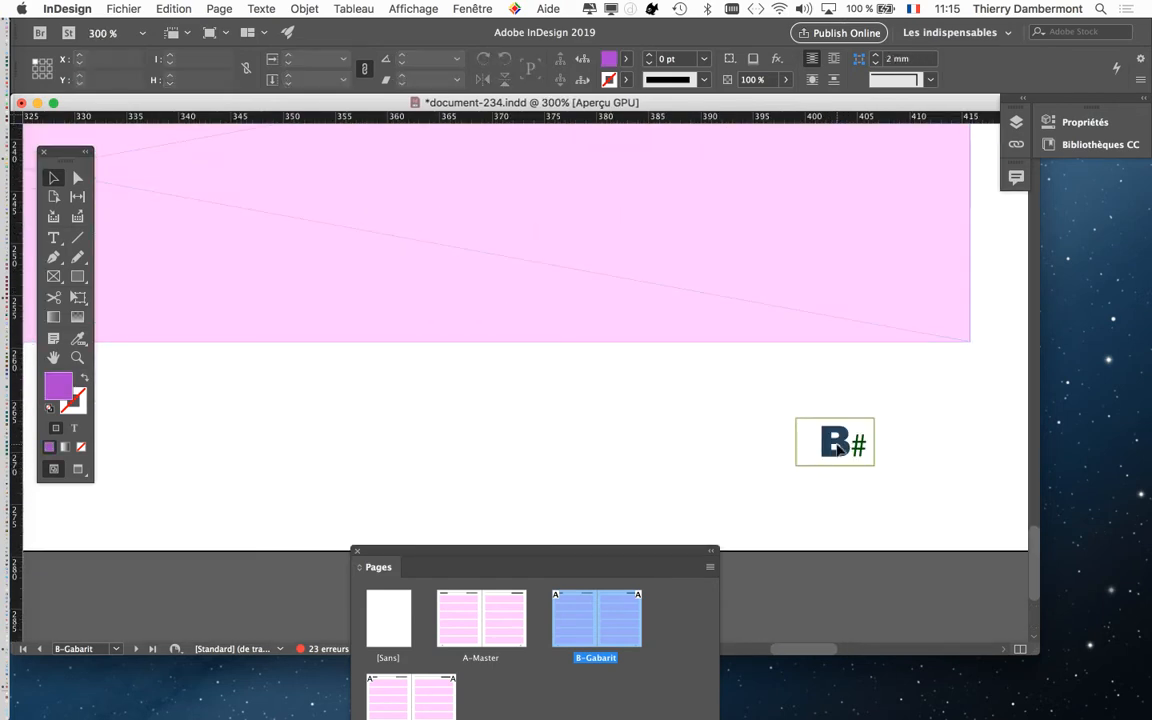
pyautogui.scroll(-3, 836, 447)
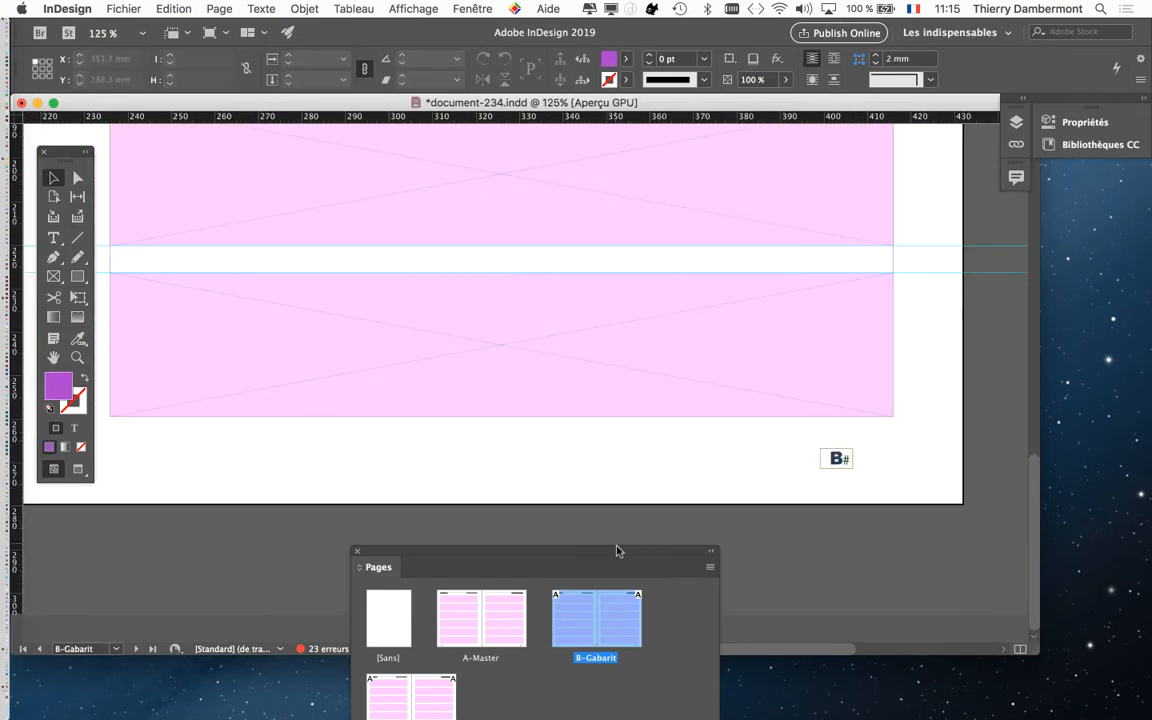
# Step: Display the document's layers in a floating panel and unlock every layer from reperes 3 down to bandeaux de navigation
pyautogui.moveTo(617, 548); pyautogui.dragTo(409, 453)
pyautogui.click(490, 7)
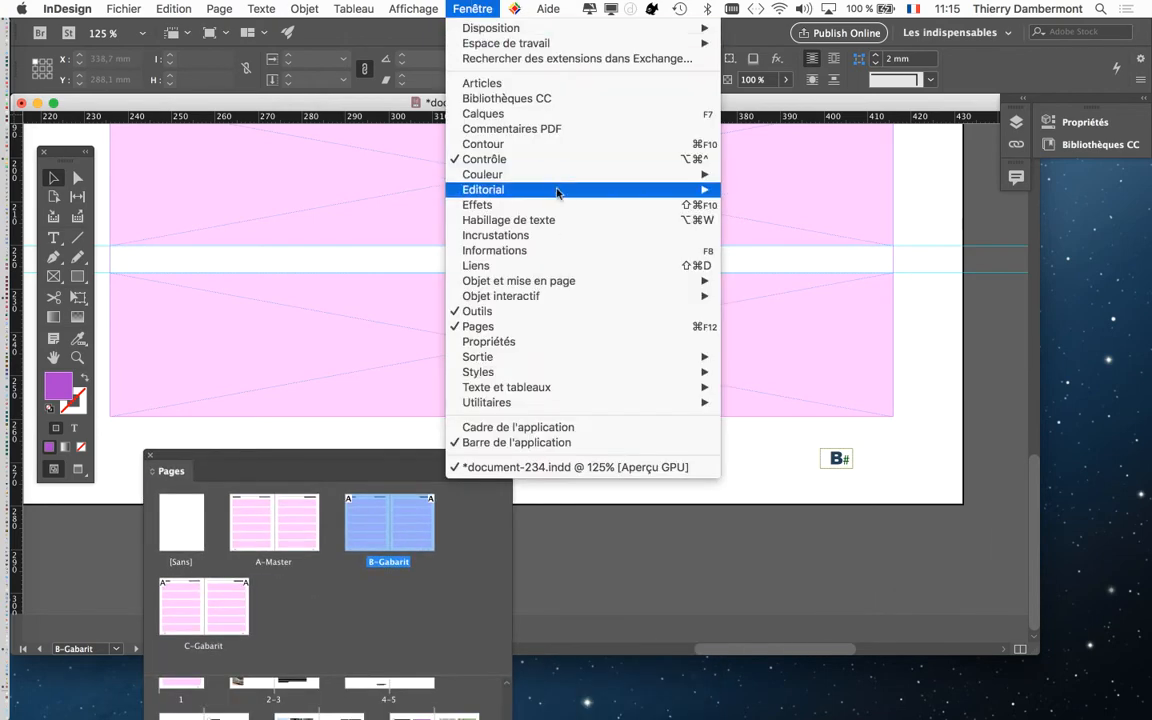
pyautogui.click(545, 114)
pyautogui.moveTo(835, 114); pyautogui.dragTo(527, 114)
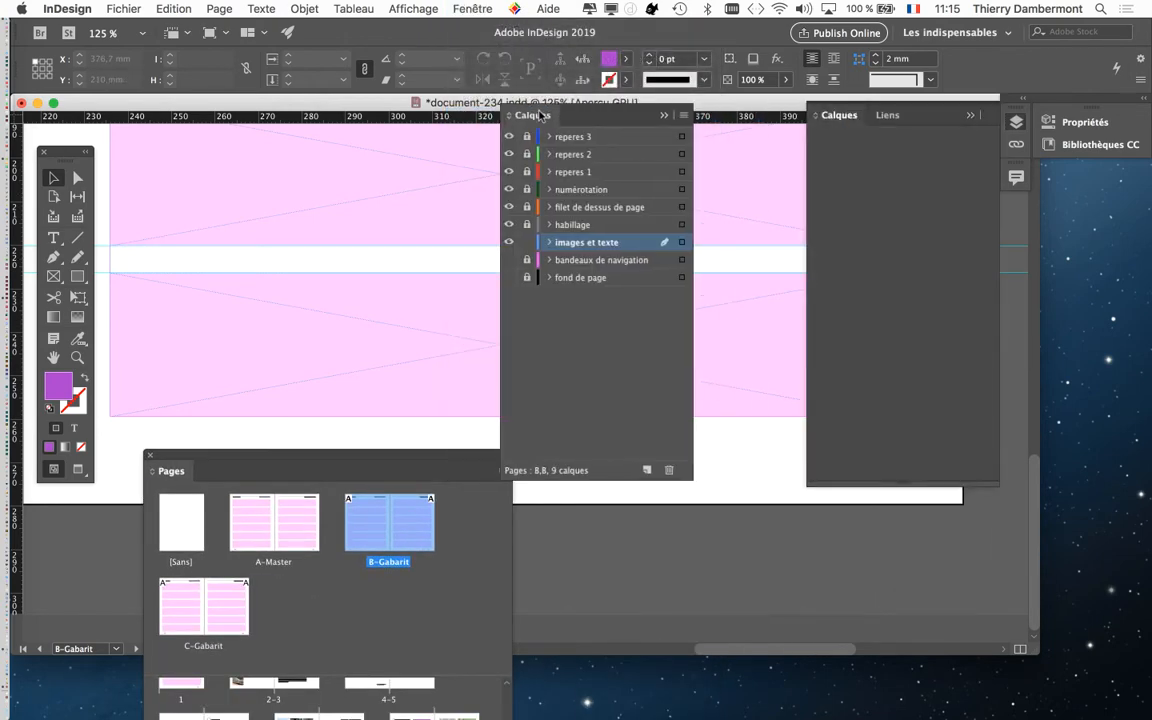
pyautogui.click(955, 116)
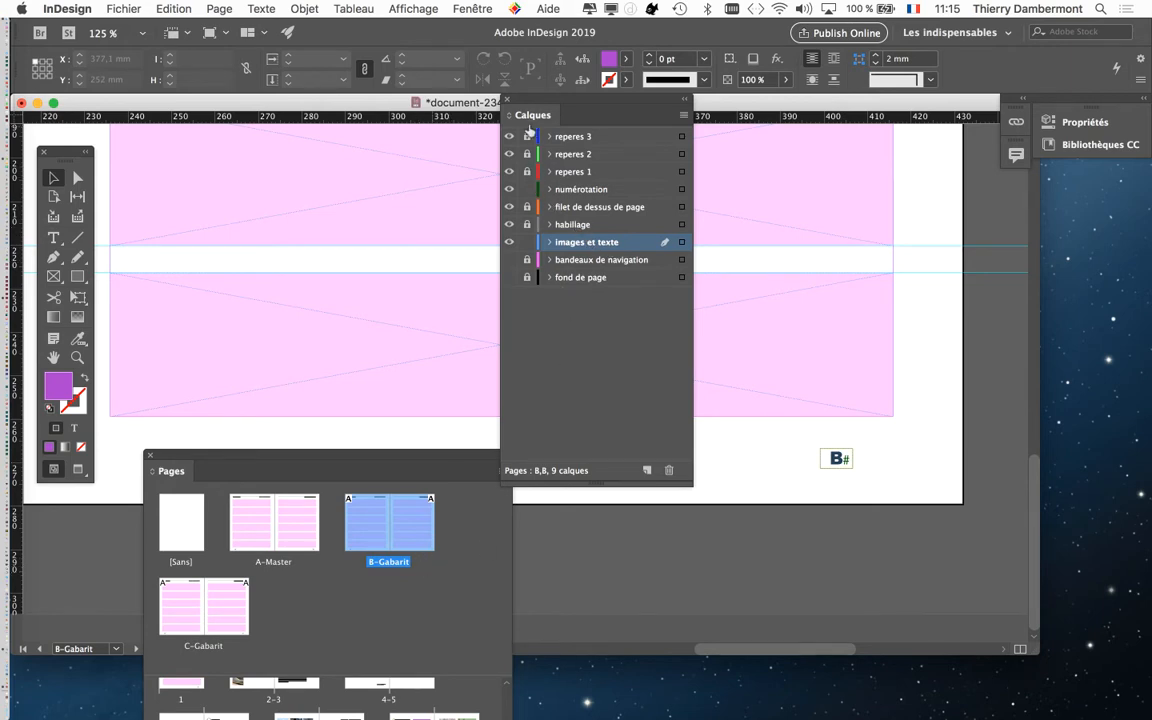
pyautogui.moveTo(527, 136); pyautogui.dragTo(528, 241)
# Step: Release all master items of the B-Gabarit spread again and select the right page's page number frame
pyautogui.moveTo(478, 454); pyautogui.dragTo(445, 426)
pyautogui.click(469, 444)
pyautogui.click(551, 546)
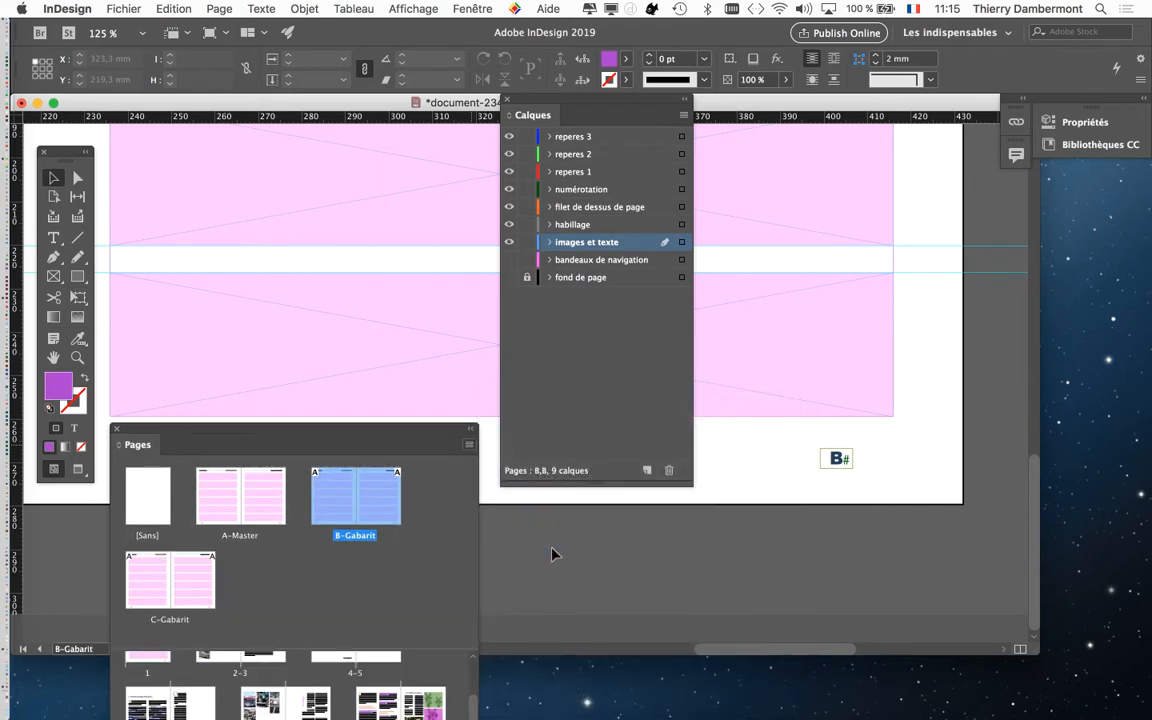
pyautogui.click(836, 459)
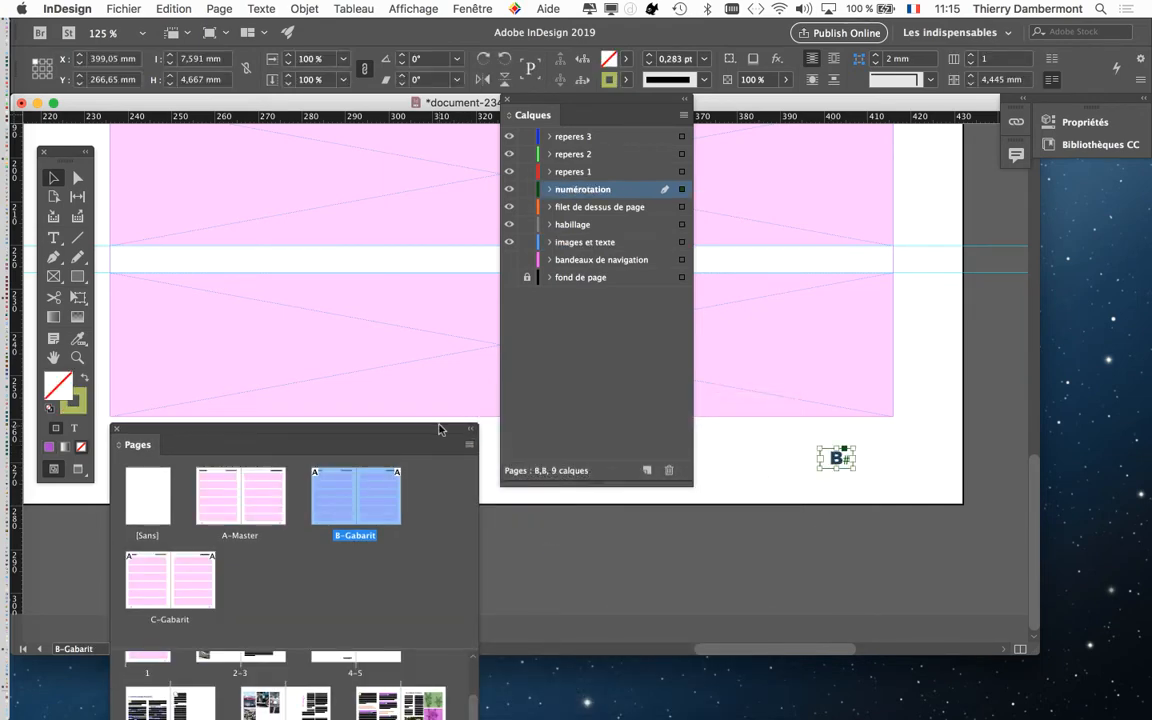
# Step: Unlock the fond de page layer and release the B-Gabarit spread's master items once more
pyautogui.moveTo(440, 428); pyautogui.dragTo(443, 215)
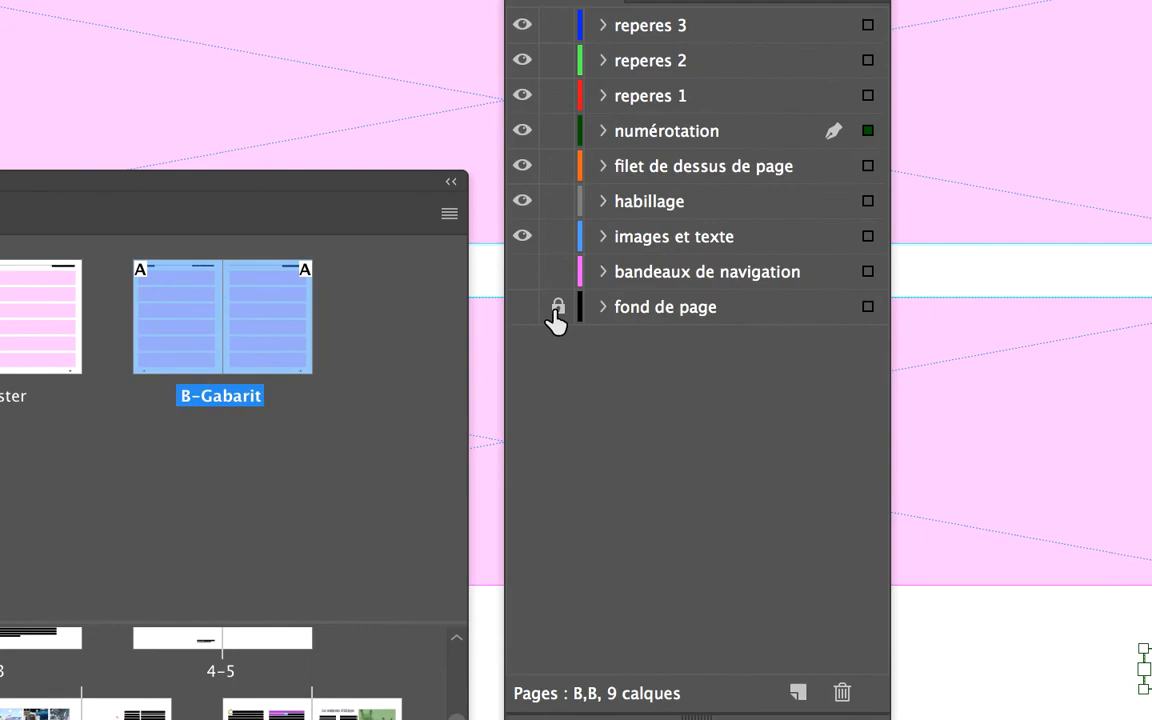
pyautogui.click(527, 278)
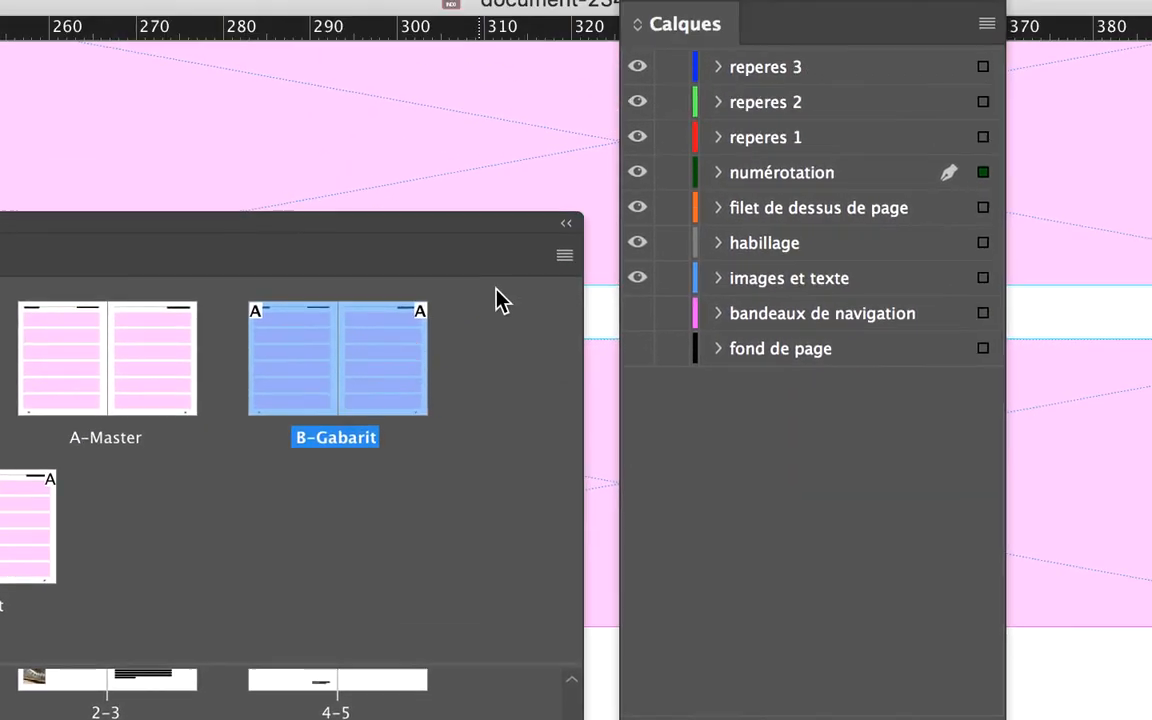
pyautogui.click(564, 255)
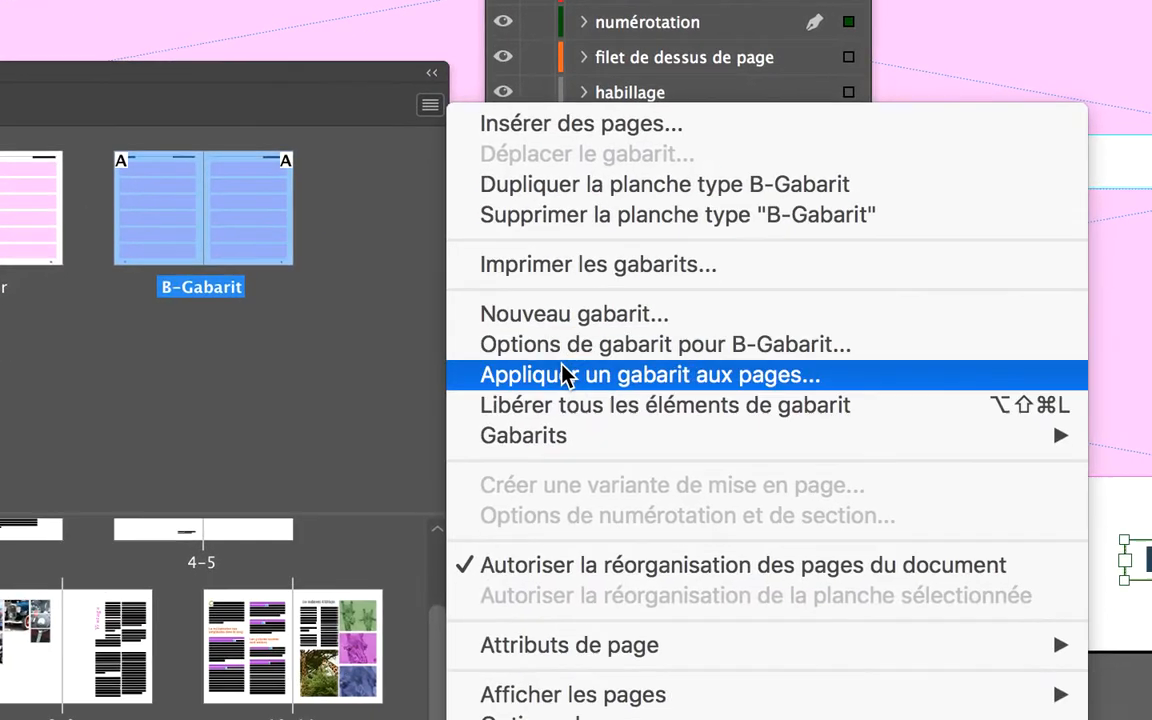
pyautogui.click(570, 410)
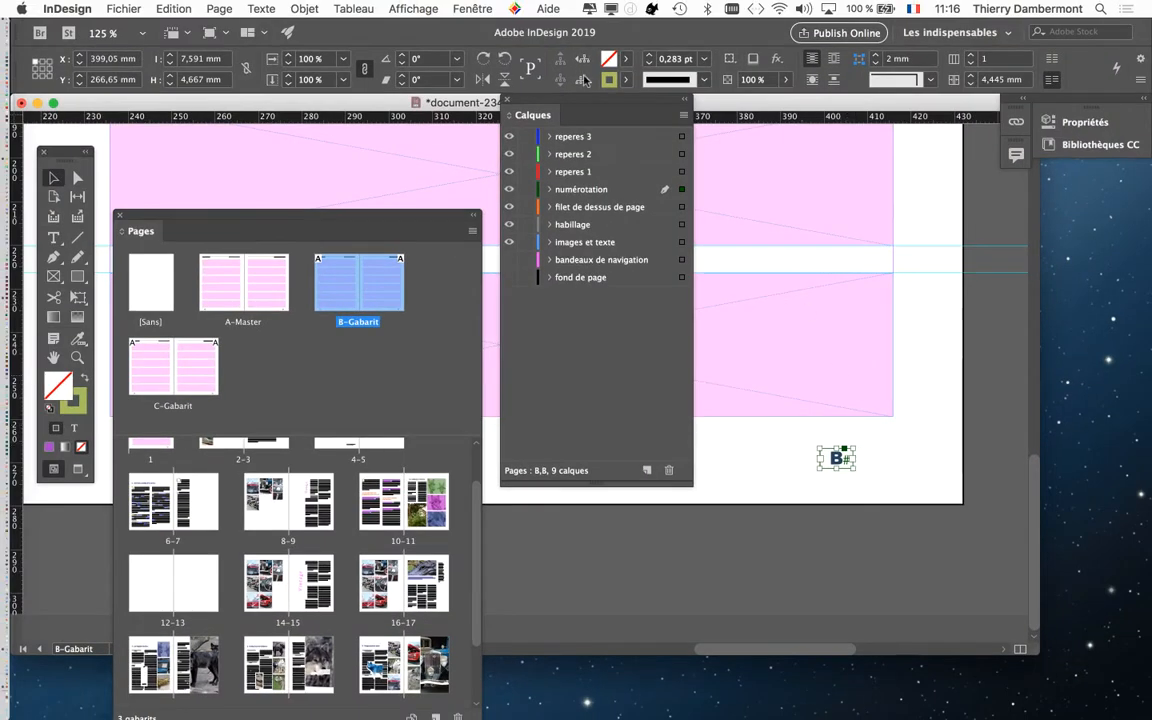
# Step: Select the header text frame "La vie privée des globules blancs" on the right page and examine it up close
pyautogui.moveTo(515, 97); pyautogui.dragTo(988, 437)
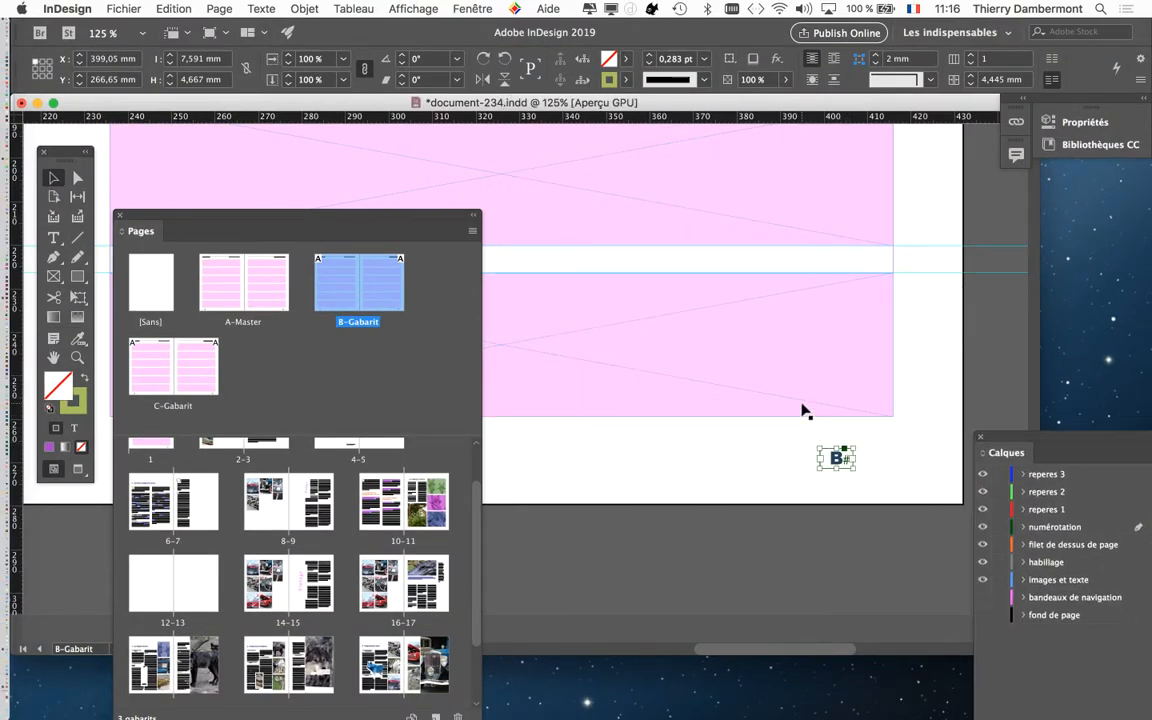
pyautogui.press('super+minus')
pyautogui.press('super+minus')
pyautogui.press('super+minus')
pyautogui.moveTo(750, 357); pyautogui.dragTo(832, 540)
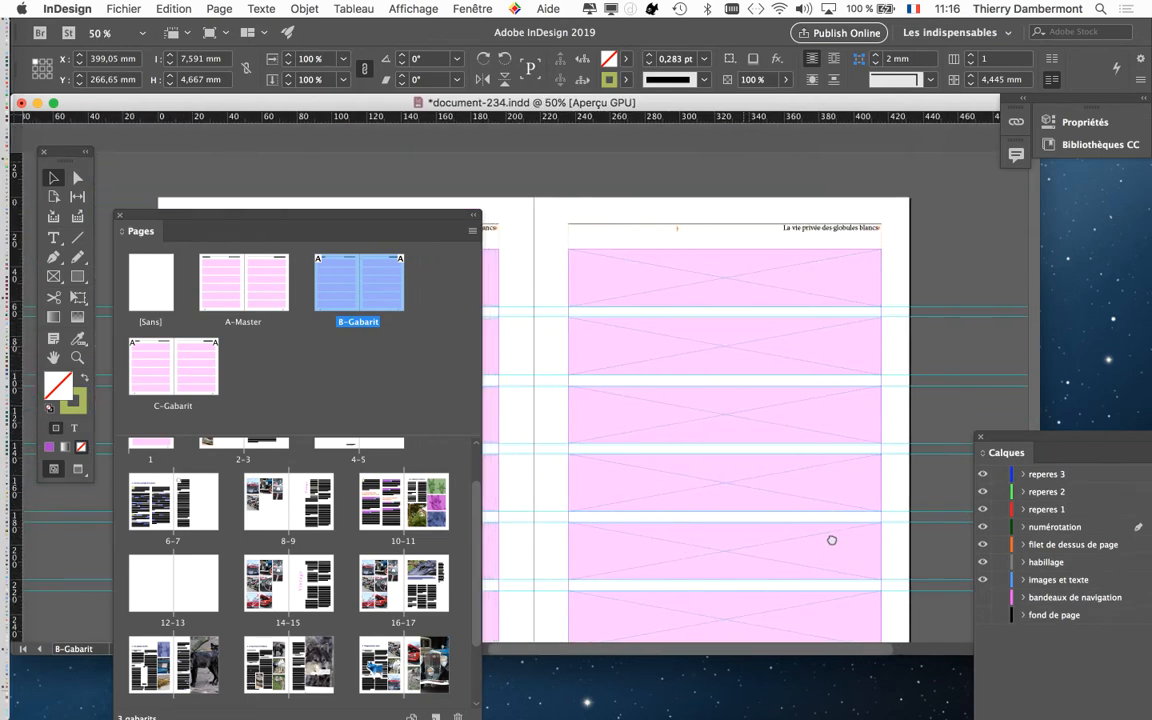
pyautogui.click(795, 236)
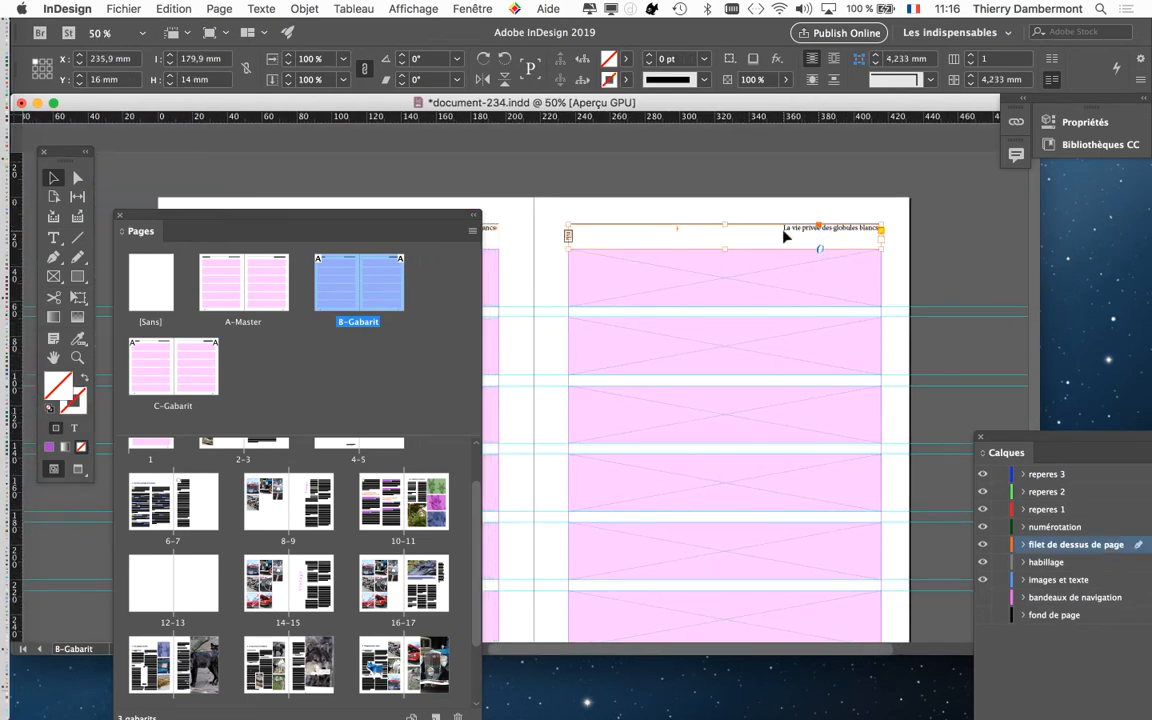
pyautogui.press('super+1')
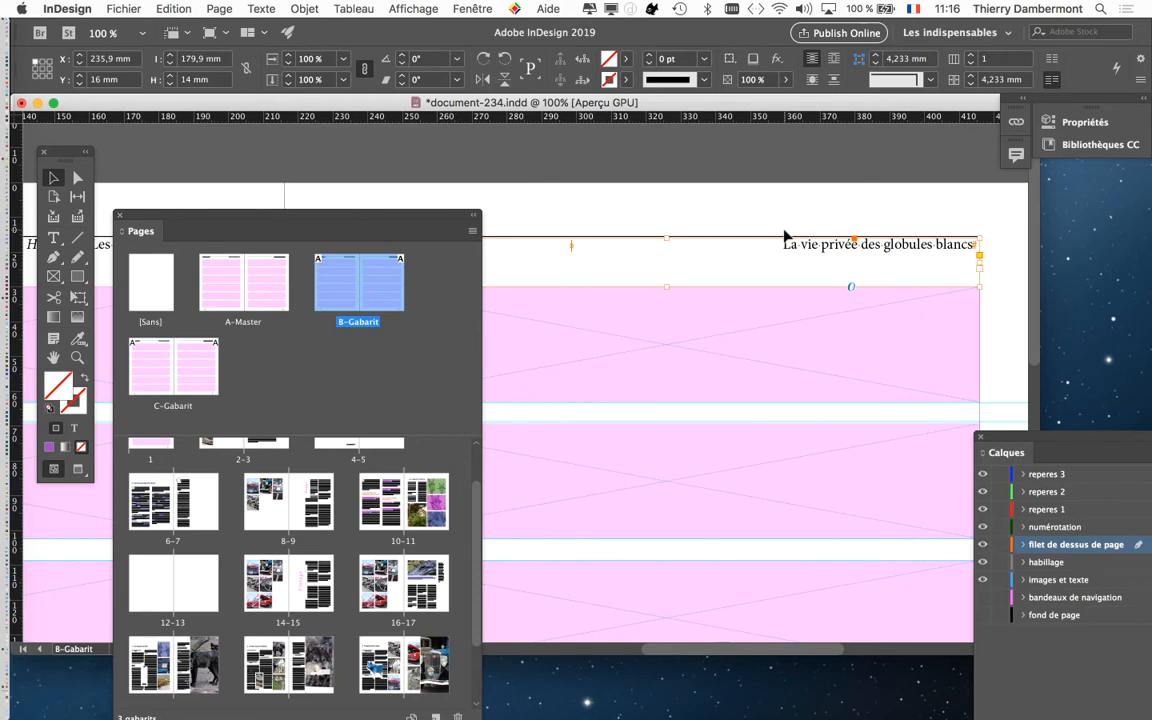
pyautogui.press('super+minus')
pyautogui.moveTo(746, 302); pyautogui.dragTo(861, 212)
pyautogui.moveTo(681, 190); pyautogui.dragTo(578, 205)
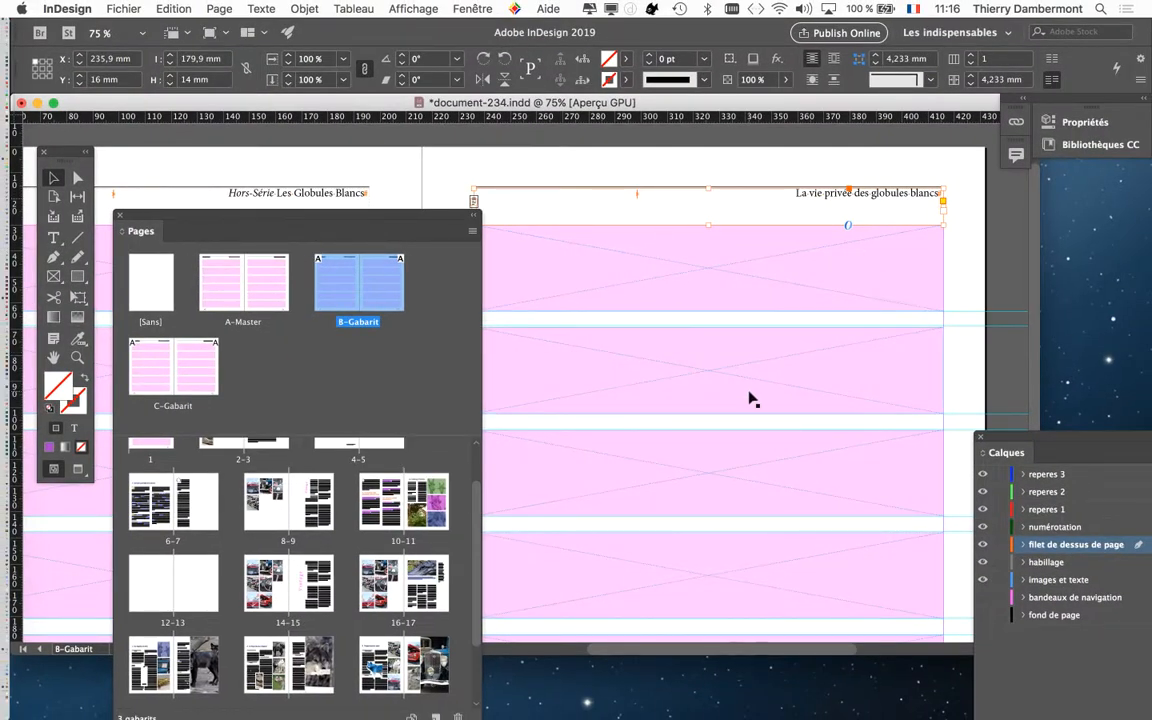
pyautogui.press('super+minus')
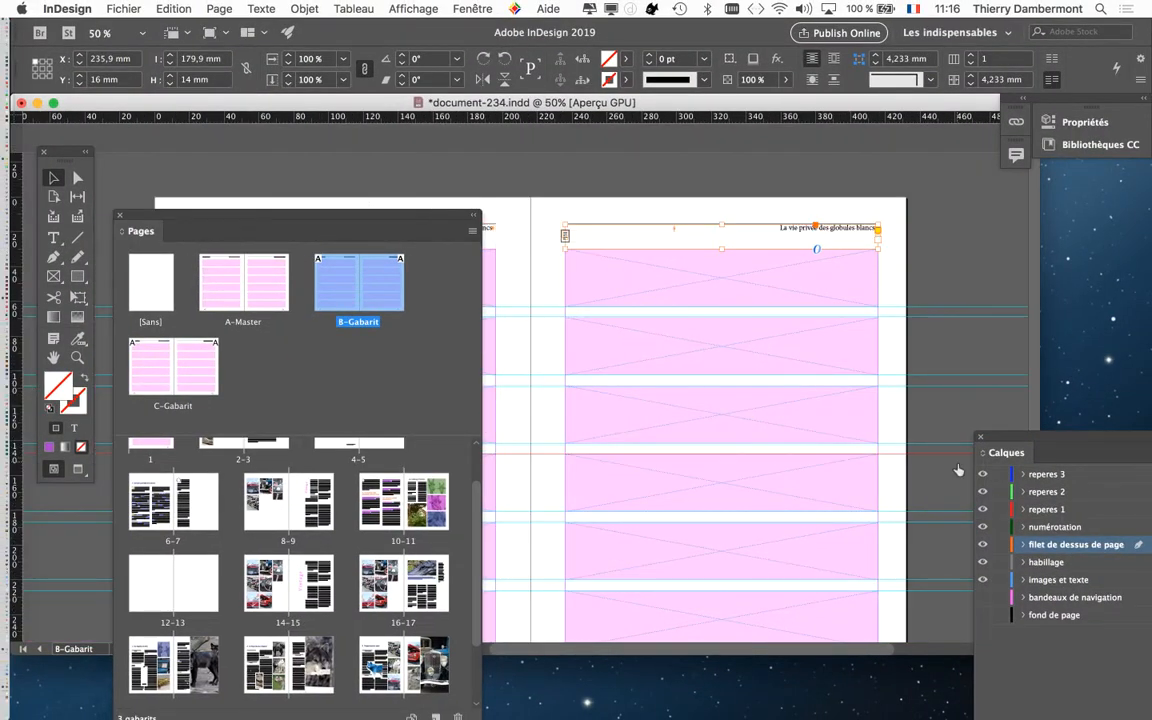
# Step: Arrange the floating layers and pages panels so both are fully accessible and check the lock state of the layers
pyautogui.moveTo(1008, 445); pyautogui.dragTo(901, 259)
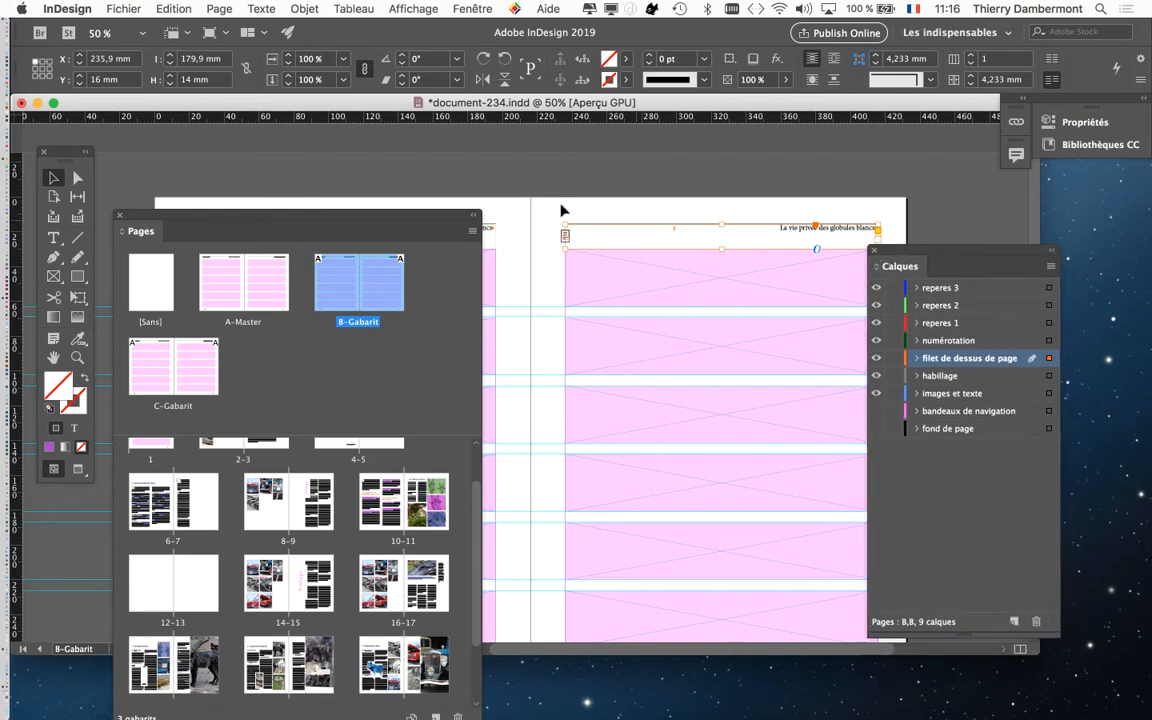
pyautogui.moveTo(407, 215); pyautogui.dragTo(480, 156)
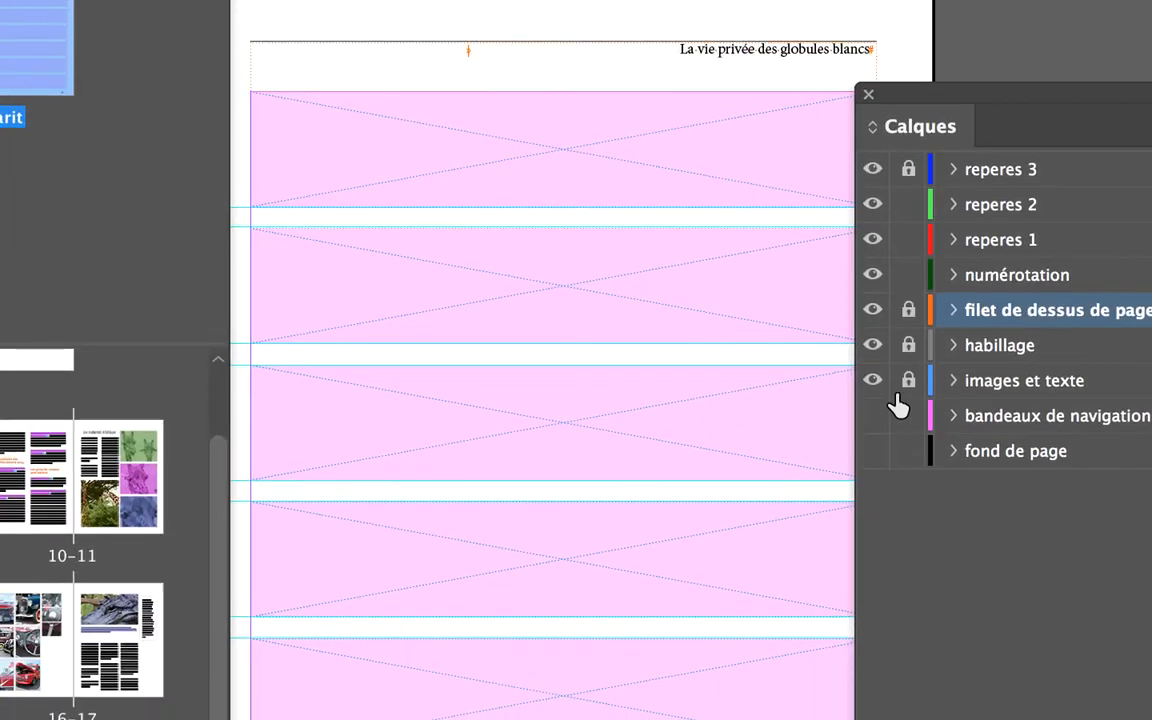
pyautogui.moveTo(898, 400); pyautogui.dragTo(908, 172)
pyautogui.moveTo(908, 172); pyautogui.dragTo(910, 215)
pyautogui.moveTo(904, 343); pyautogui.dragTo(905, 601)
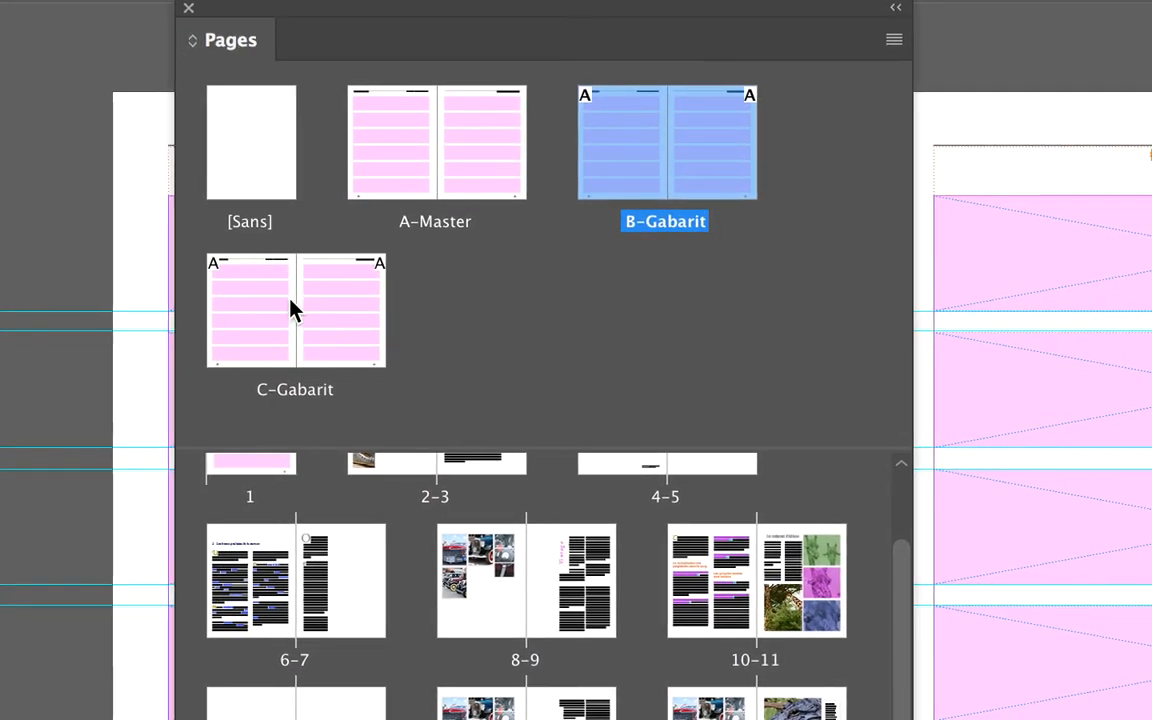
# Step: Select both pages of the C-Gabarit master spread and release all of its master items
pyautogui.click(290, 298)
pyautogui.keyDown('shift'); pyautogui.click(331, 319); pyautogui.keyUp('shift')
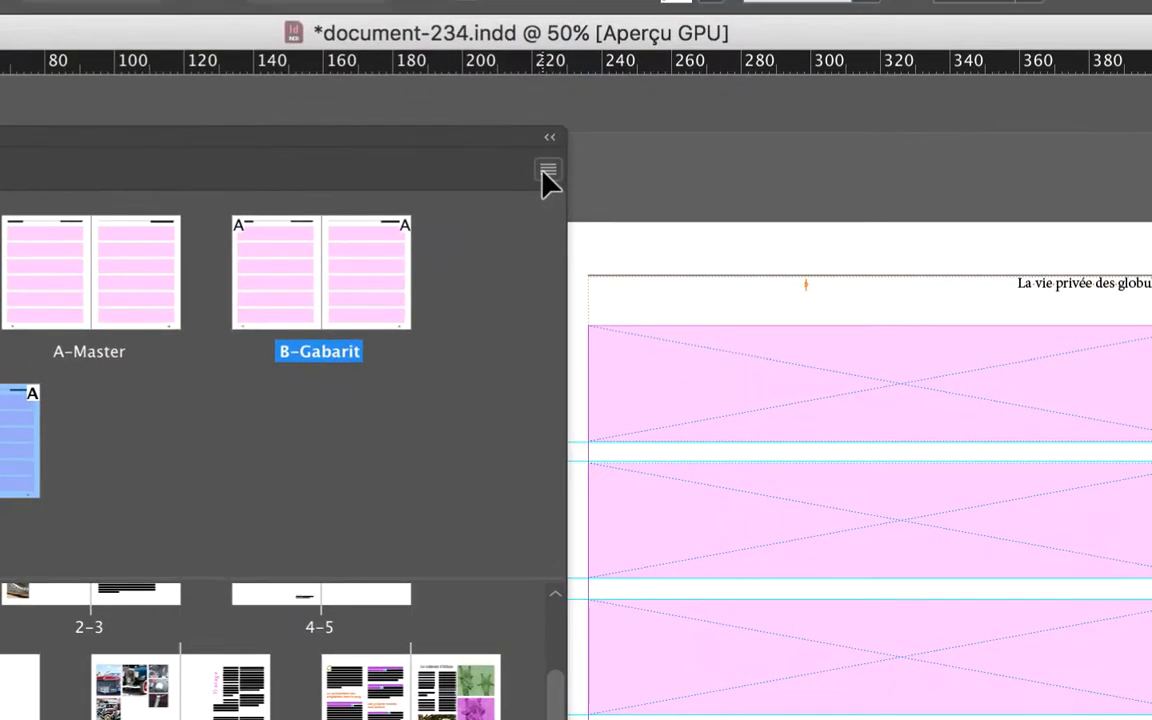
pyautogui.click(545, 171)
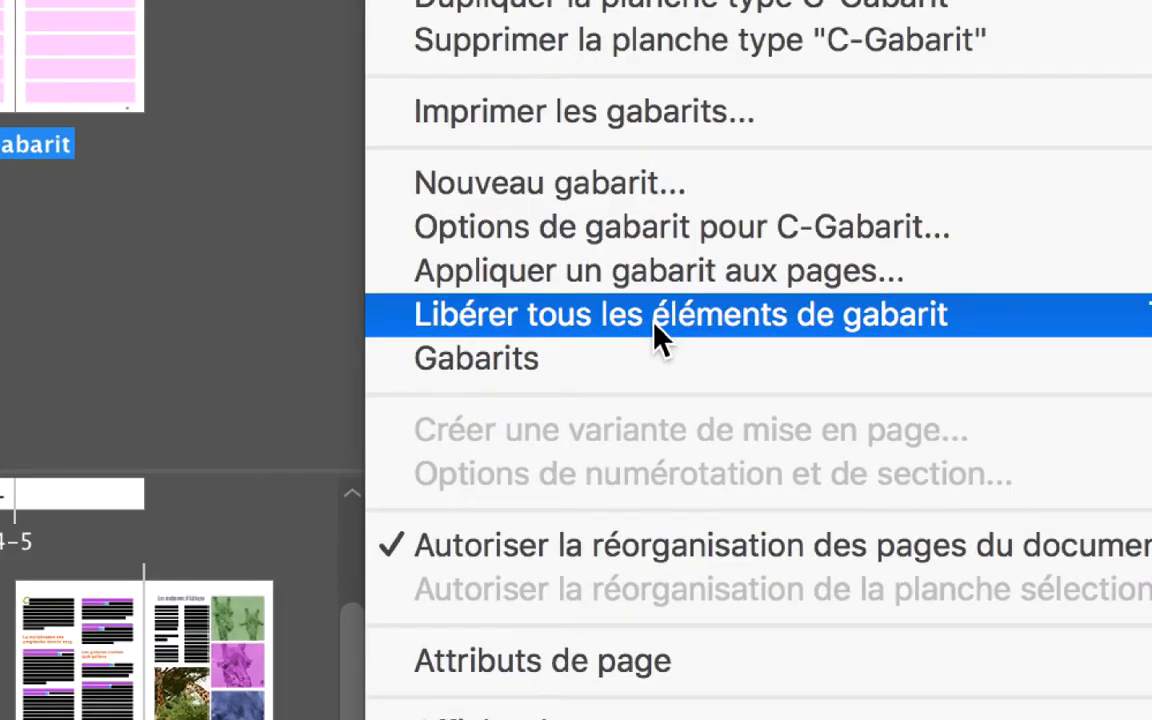
pyautogui.click(657, 318)
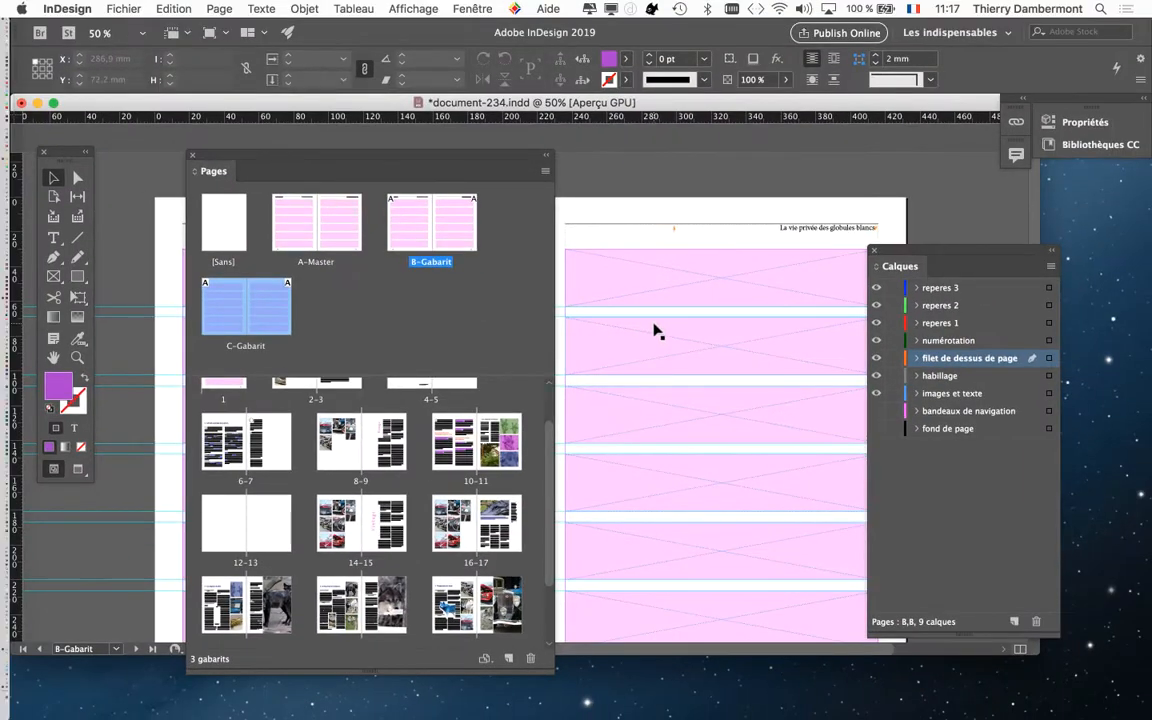
# Step: Move the pages panel clear of the document's pages and display the C-Gabarit master spread
pyautogui.moveTo(430, 169); pyautogui.dragTo(877, 76)
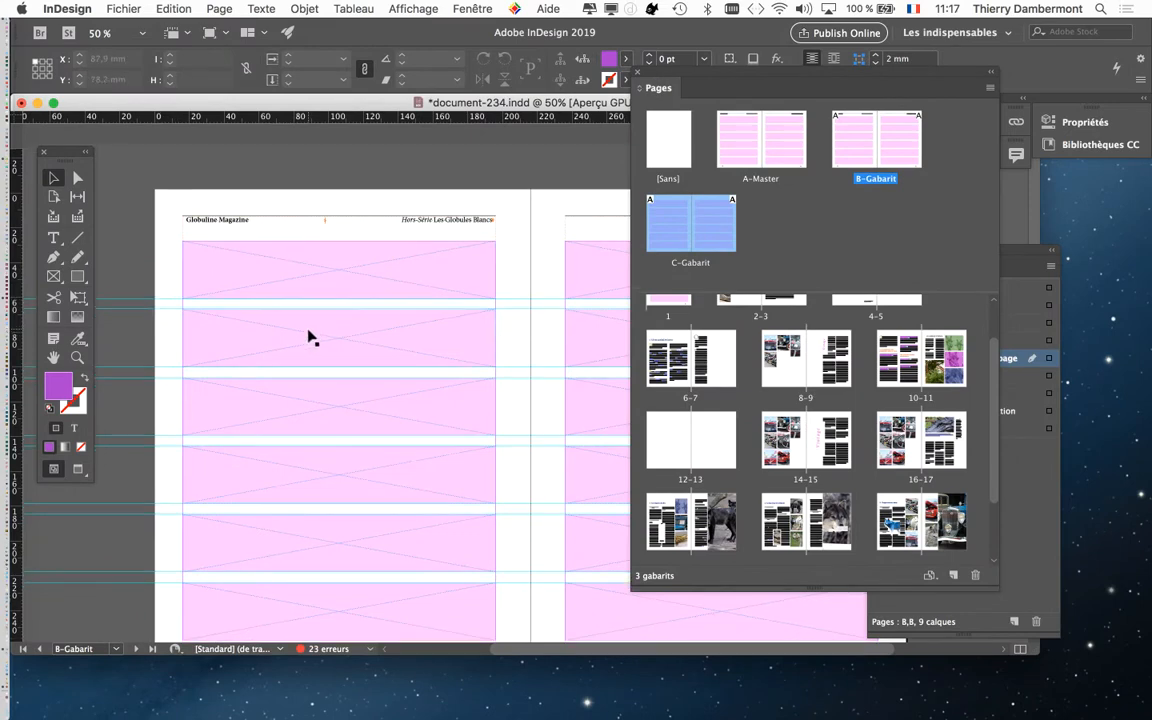
pyautogui.scroll(-2, 310, 338)
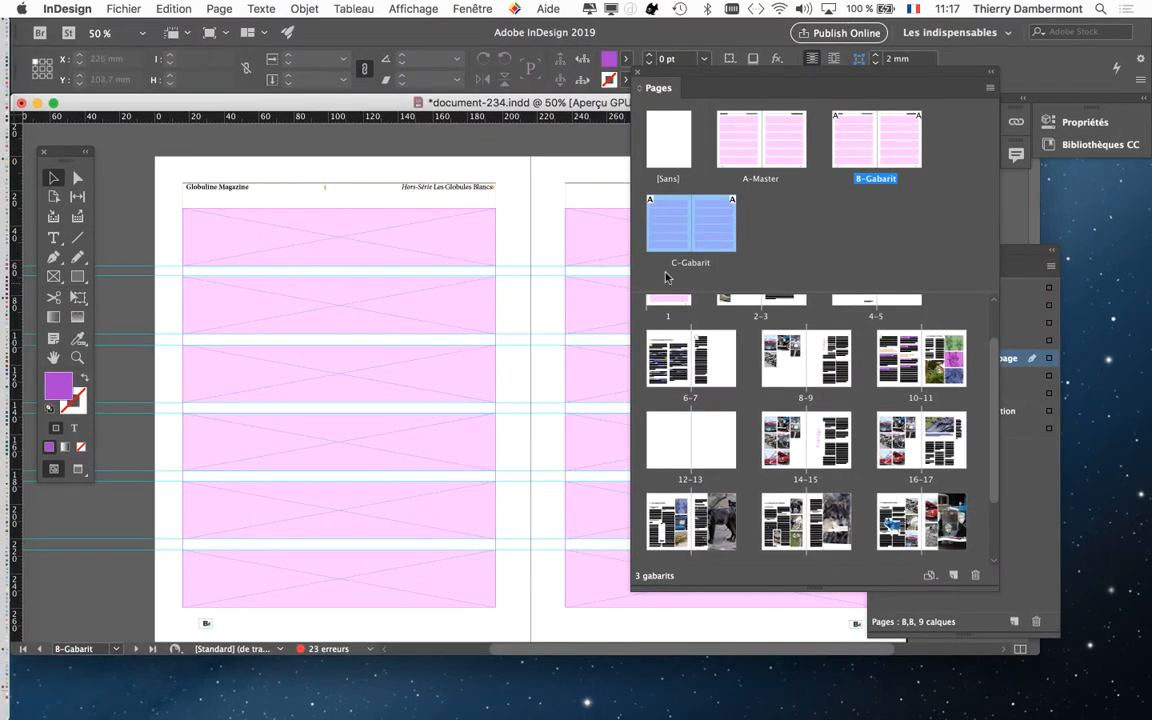
pyautogui.moveTo(692, 78); pyautogui.dragTo(829, 76)
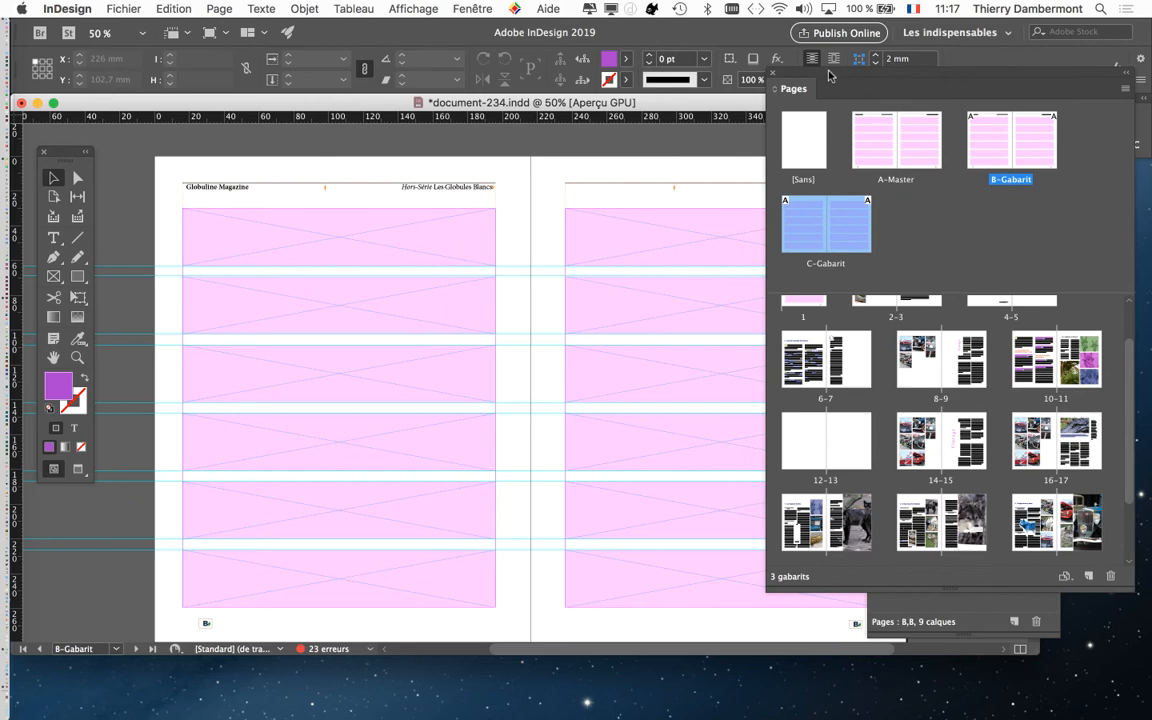
pyautogui.doubleClick(798, 233)
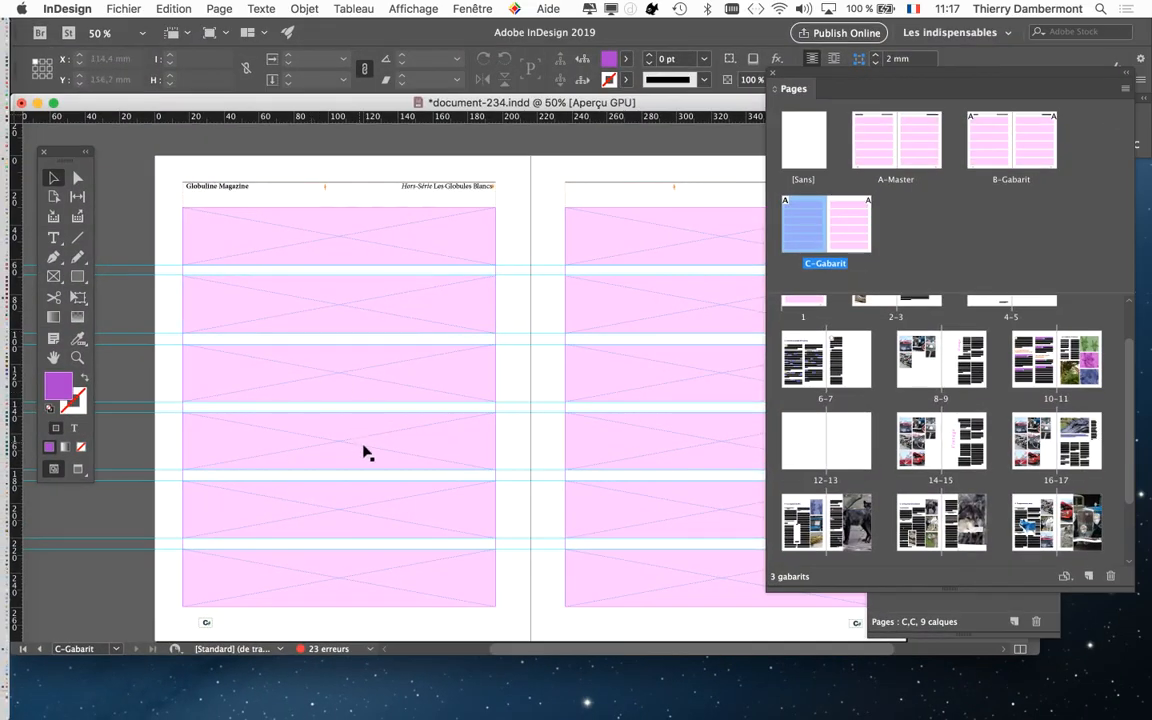
# Step: Test that the image frames and header text frame on the C-Gabarit spread can be selected, and clear the selection
pyautogui.click(364, 447)
pyautogui.click(368, 382)
pyautogui.click(371, 308)
pyautogui.click(384, 242)
pyautogui.click(437, 190)
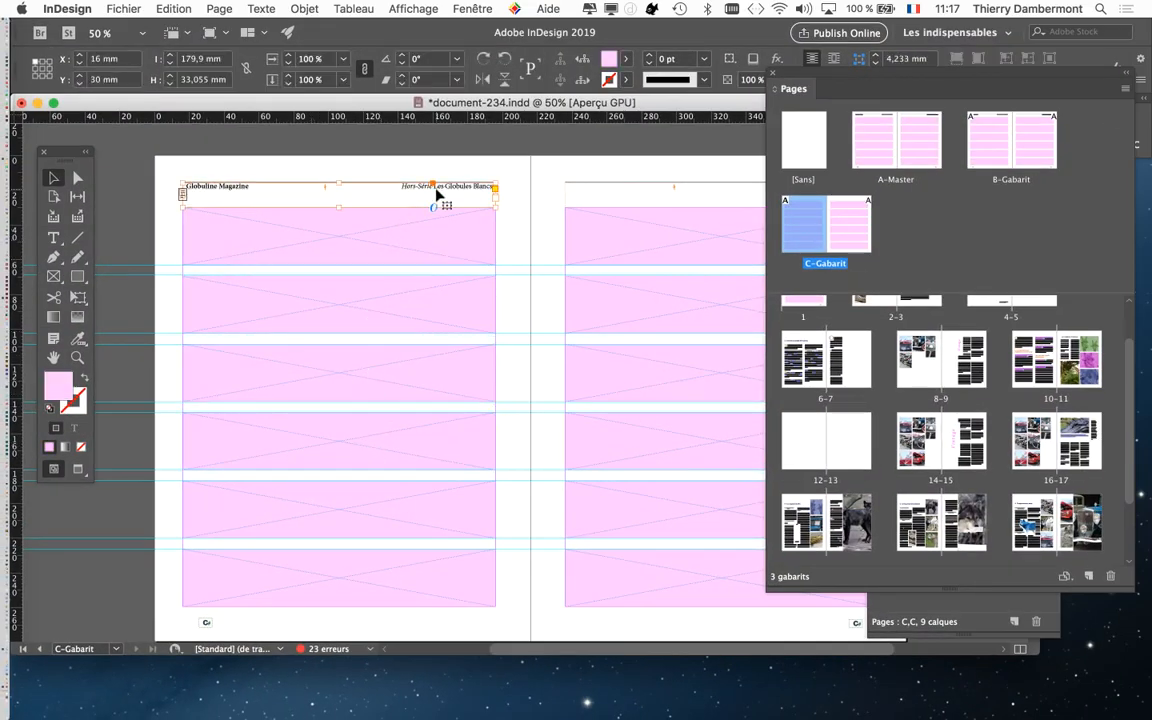
pyautogui.click(610, 250)
pyautogui.click(137, 307)
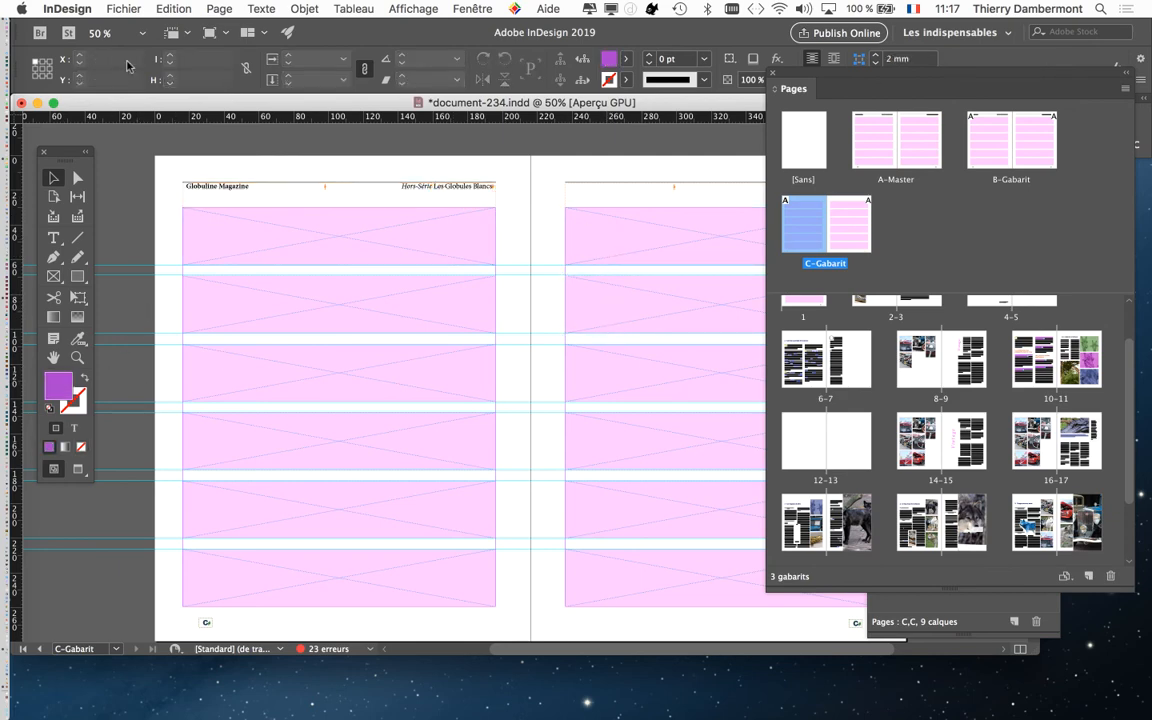
# Step: Save the document under the new name document-235.indd in the Dossier document-231 folder
pyautogui.click(124, 8)
pyautogui.click(157, 128)
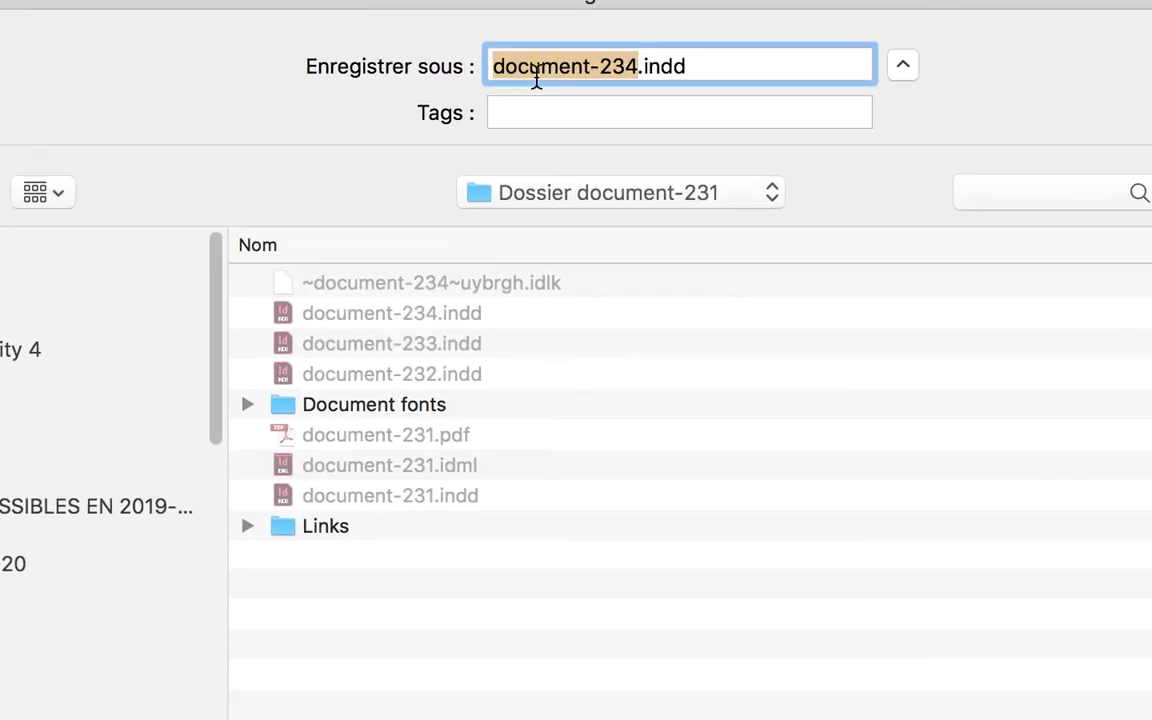
pyautogui.click(597, 66)
pyautogui.write('5')
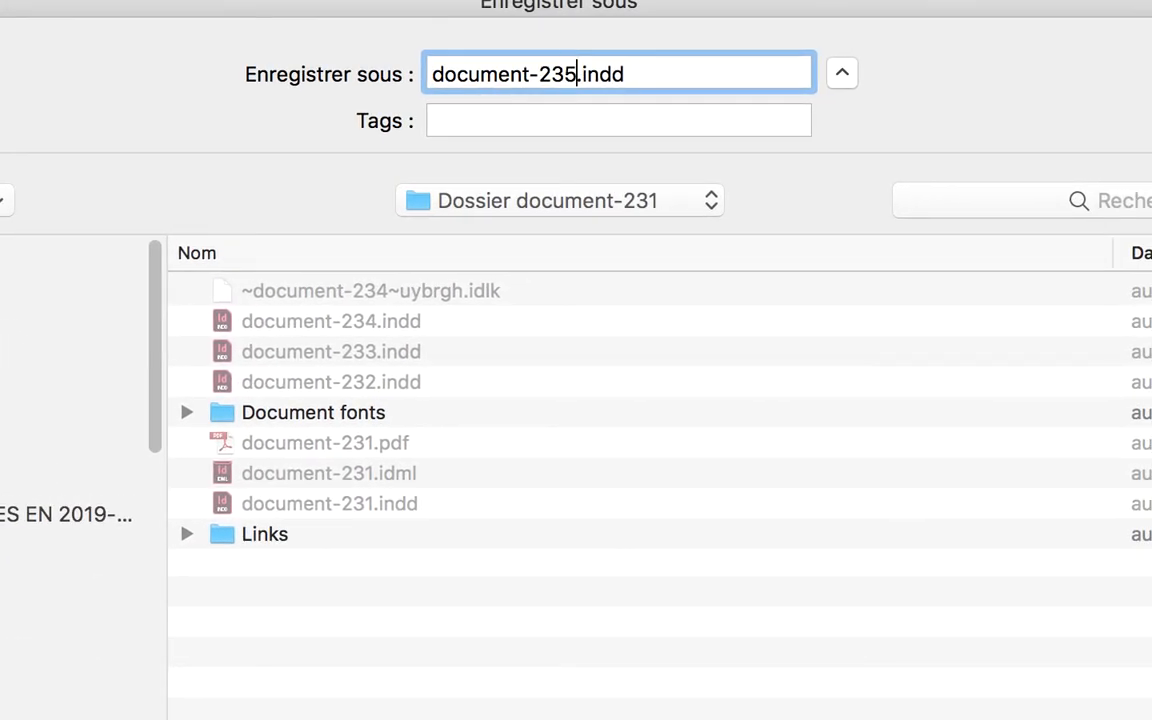
pyautogui.press('Return')
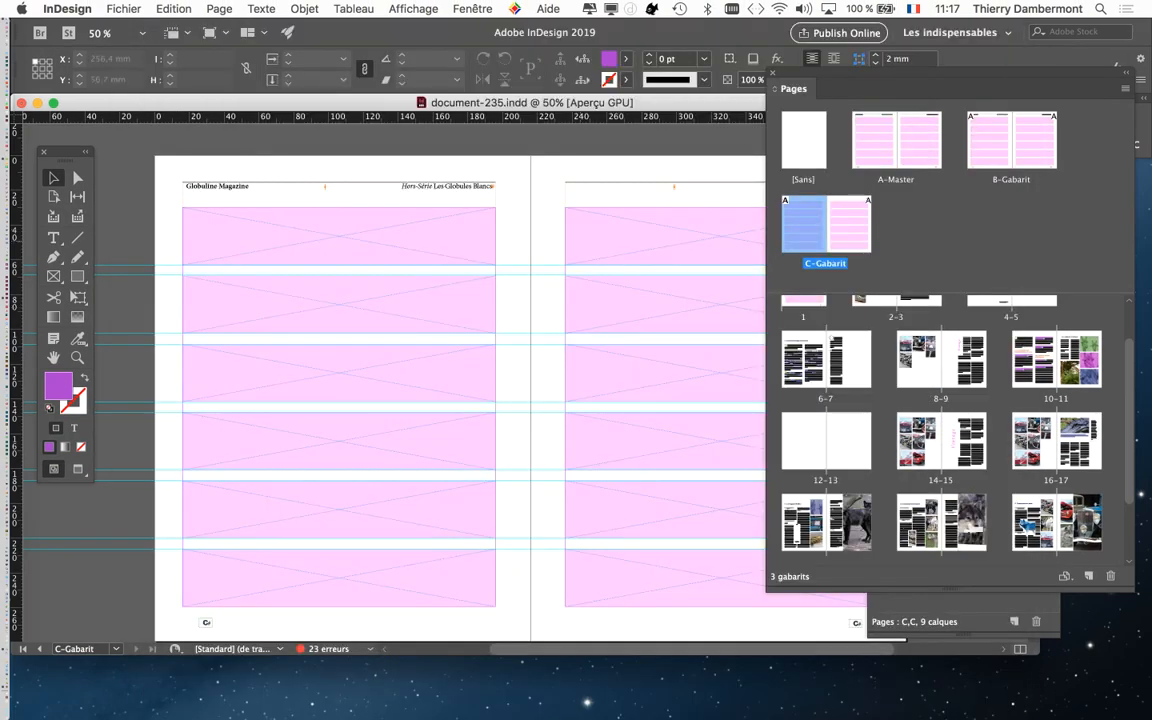